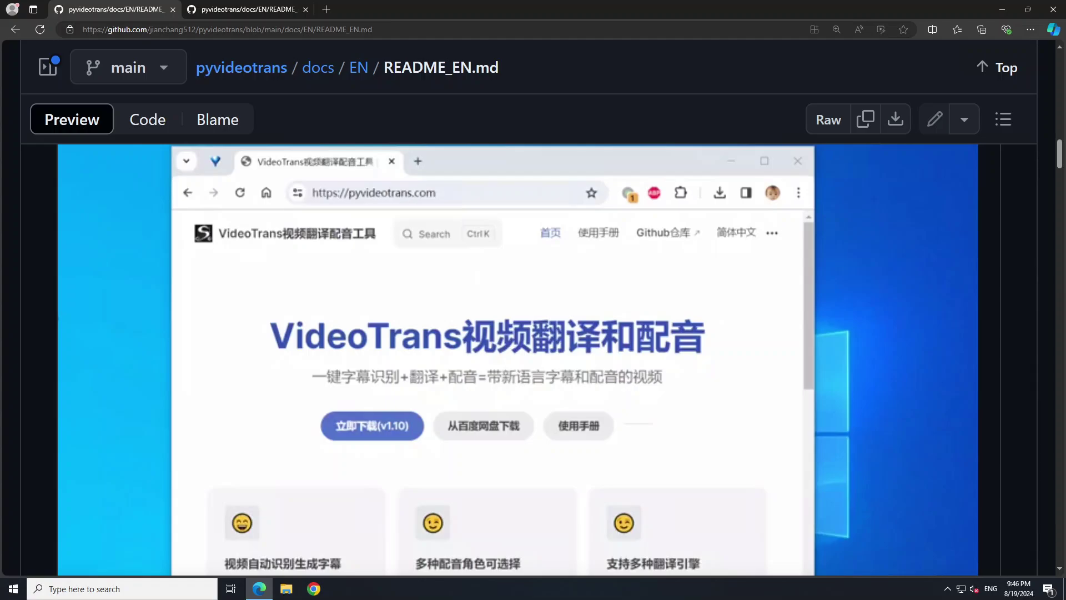
# Switch to the browser tab showing the pyvideotrans docs/EN/README_EN.md page
pyautogui.click(244, 10)
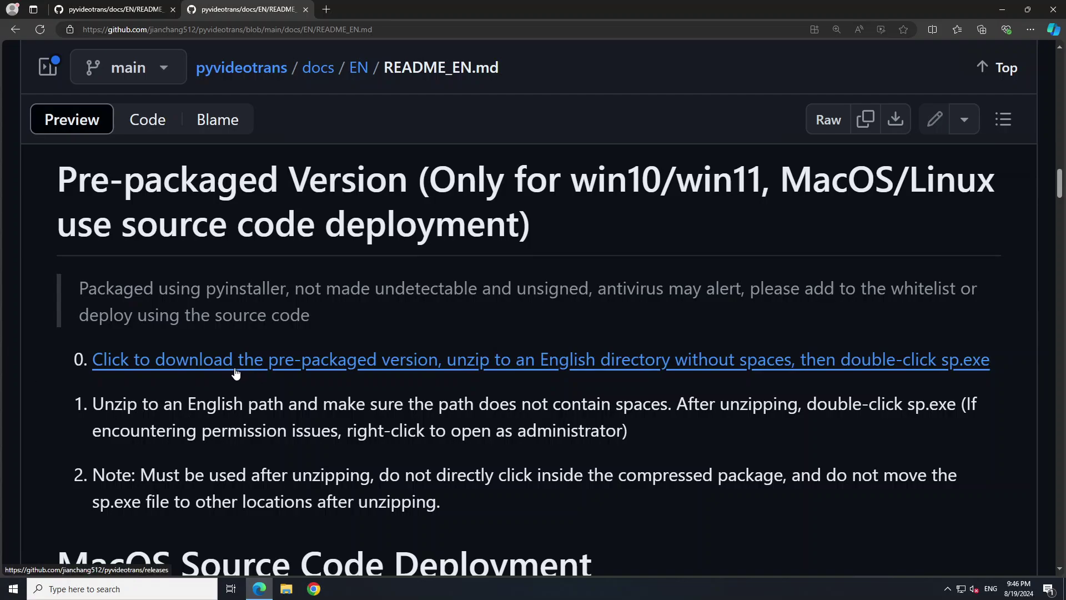
# Go to the Releases page for the pre-packaged win-videotrans-2.31.7z build
pyautogui.click(172, 381)
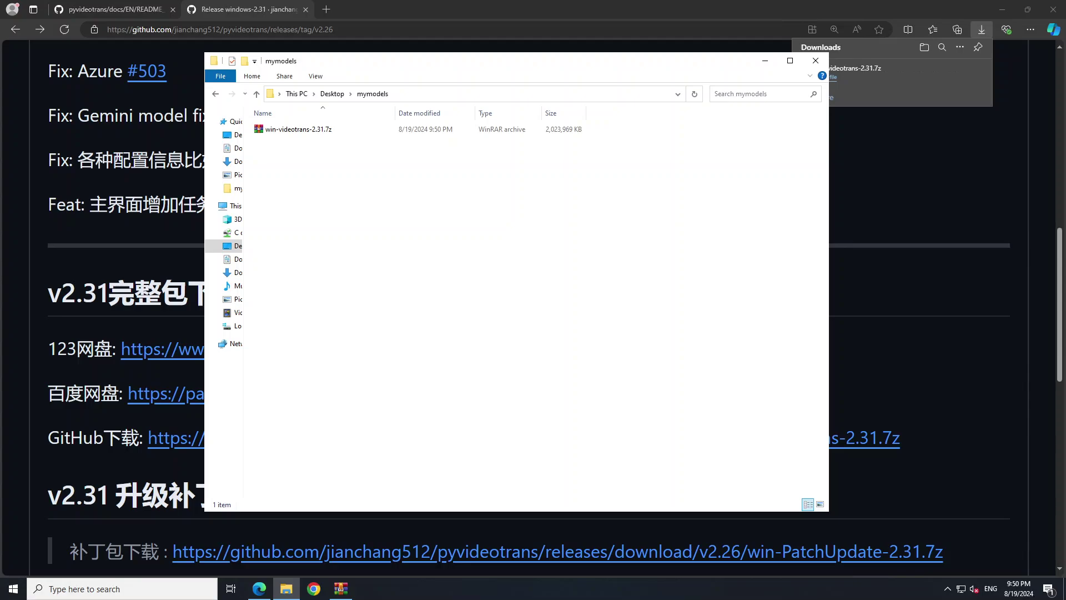
# Extract win-videotrans-2.31.7z in place in mymodels, then launch sp.exe
pyautogui.click(472, 94)
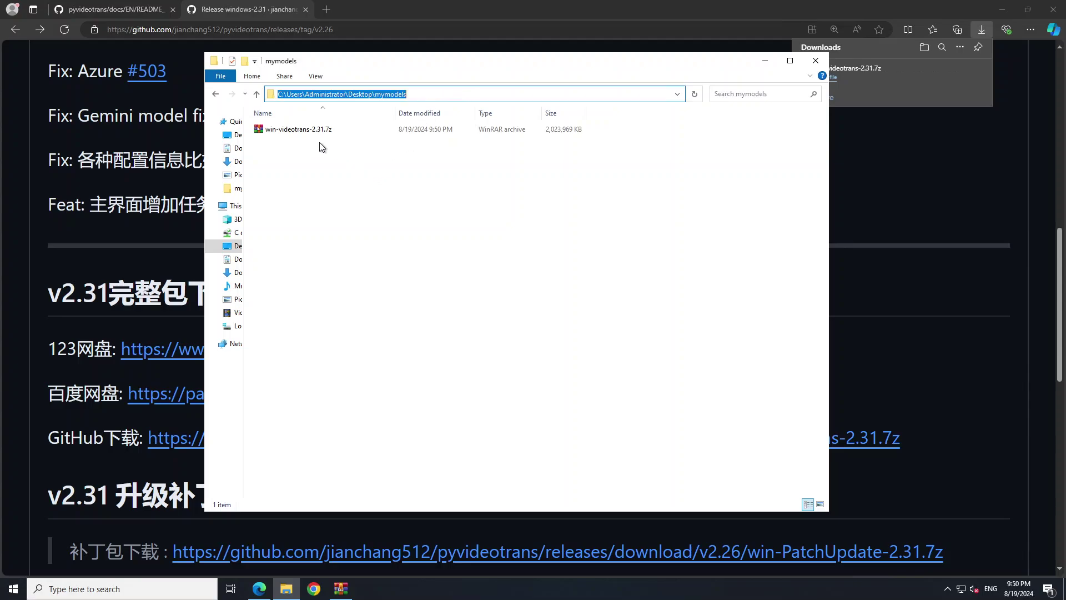
pyautogui.rightClick(285, 128)
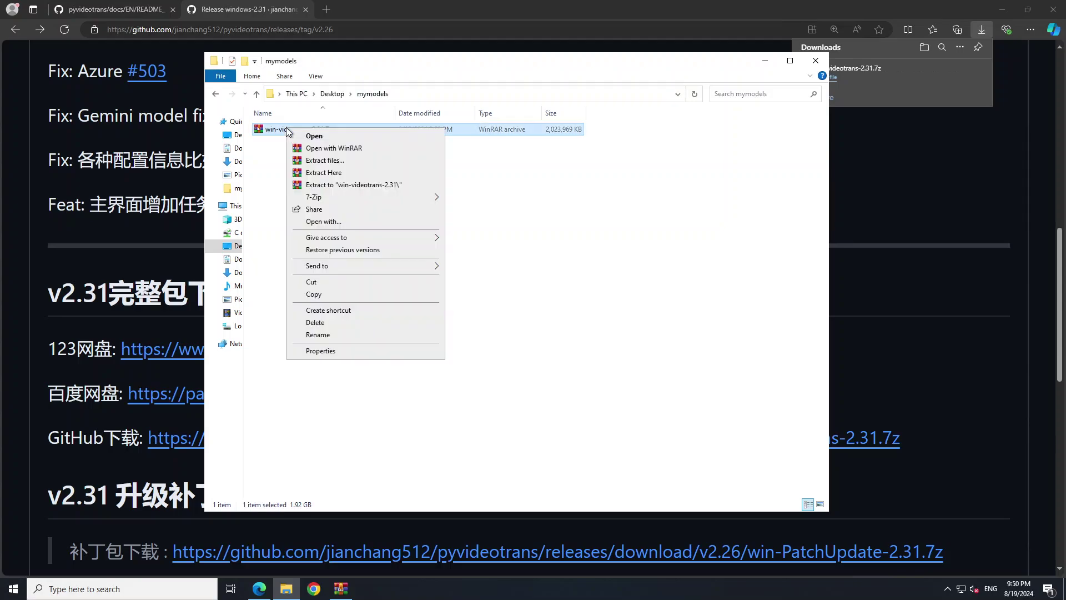
pyautogui.click(327, 172)
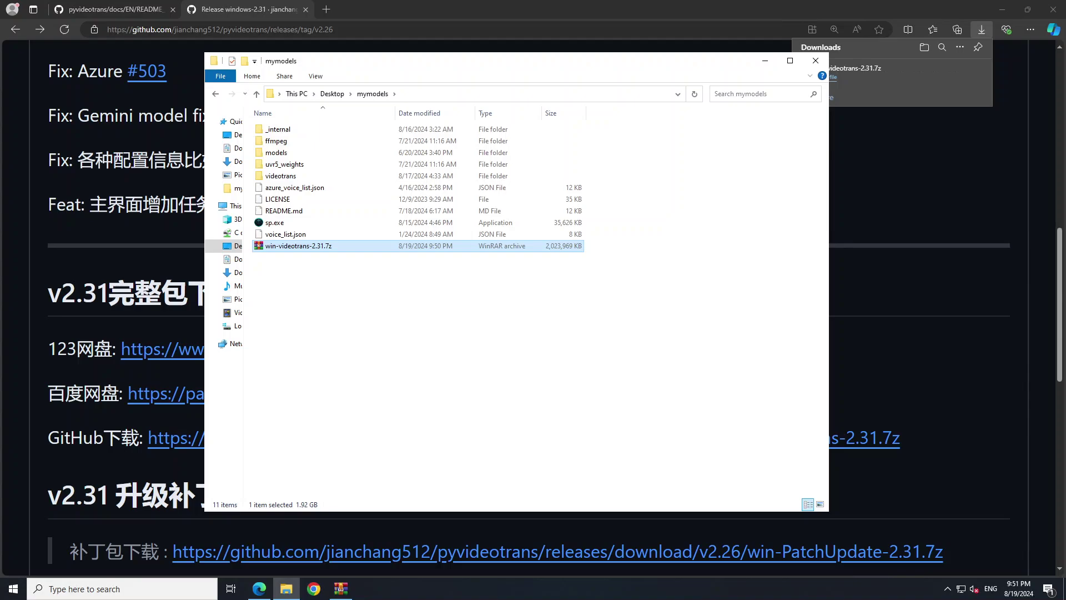
pyautogui.click(280, 223)
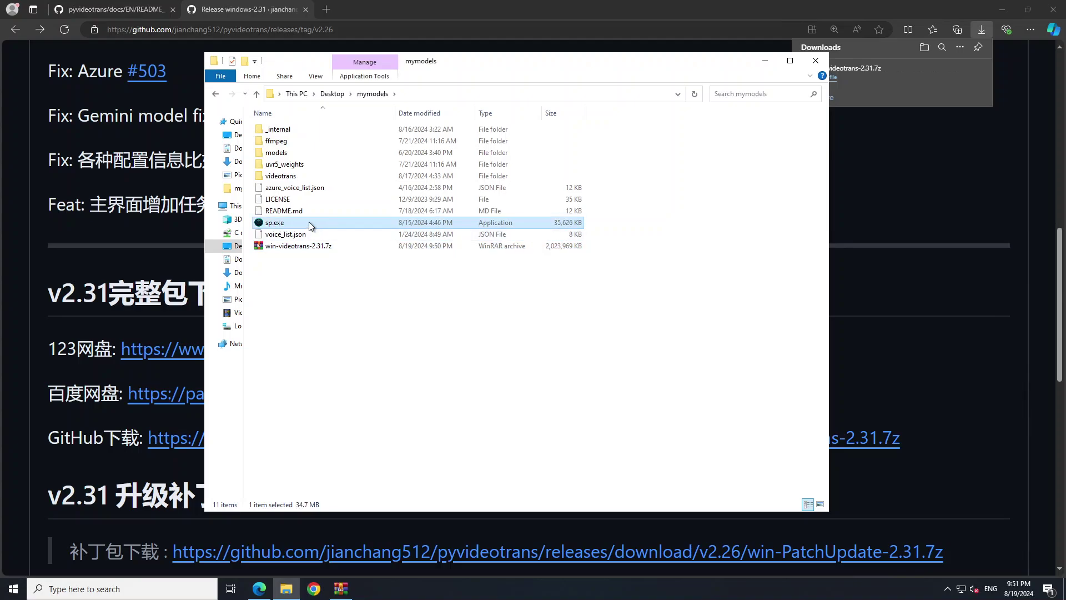
pyautogui.doubleClick(278, 223)
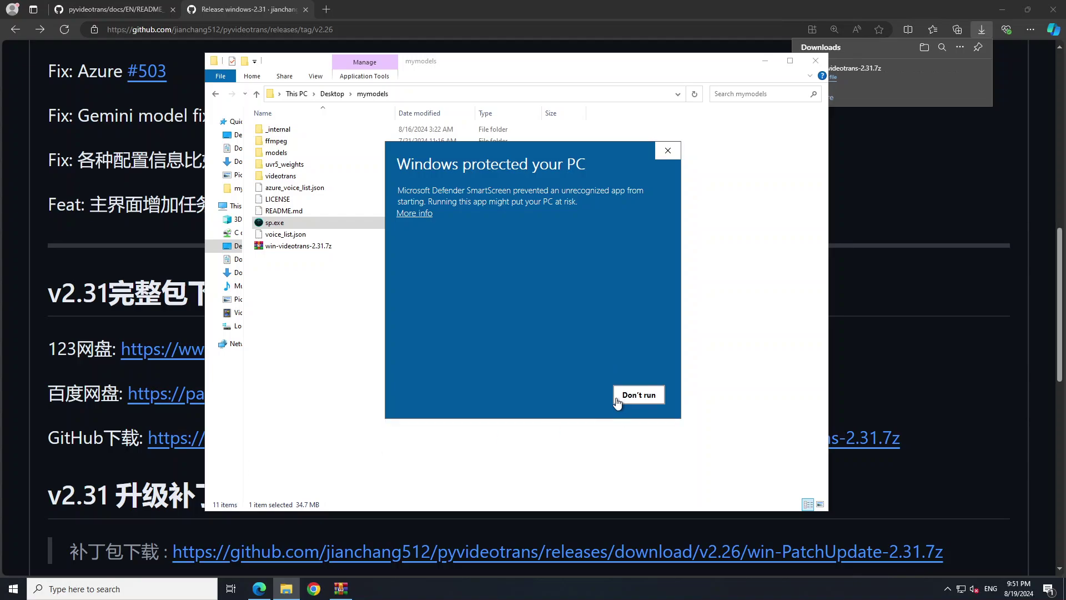
# Get past the SmartScreen warning with More info and Run anyway so sp.exe starts
pyautogui.click(418, 214)
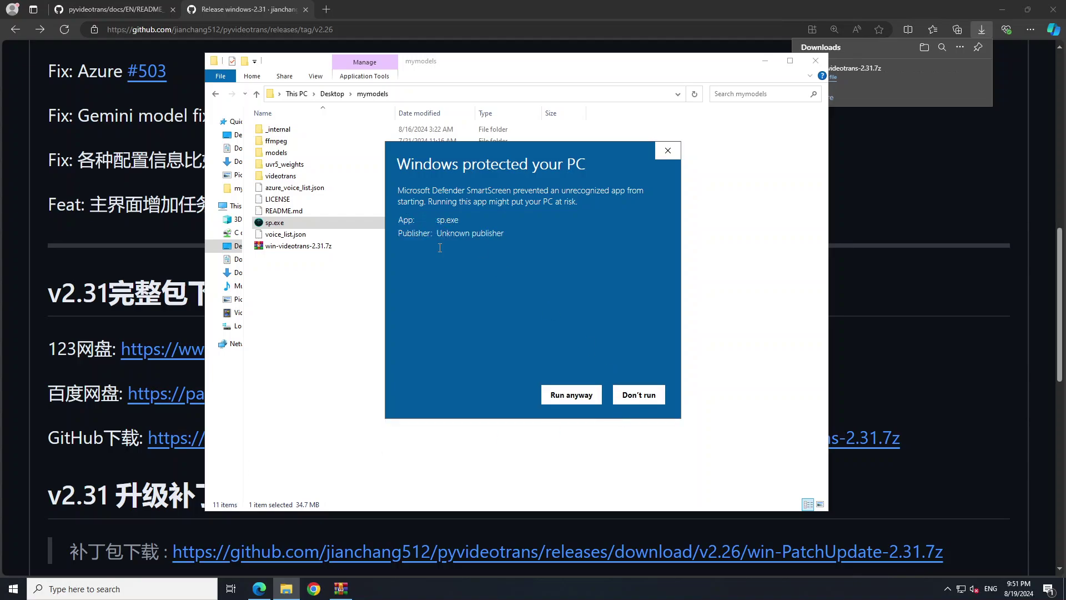
pyautogui.click(577, 397)
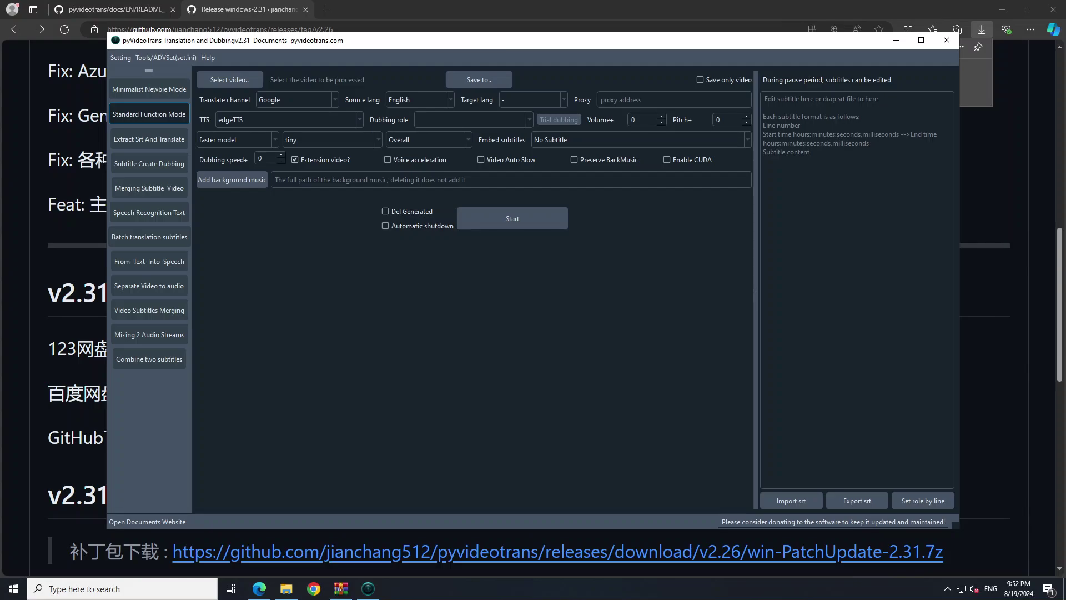
# Maximize pyVideoTrans, keep edgeTTS, enable CUDA, and load fahdvideo.mp4 from the Desktop
pyautogui.click(921, 40)
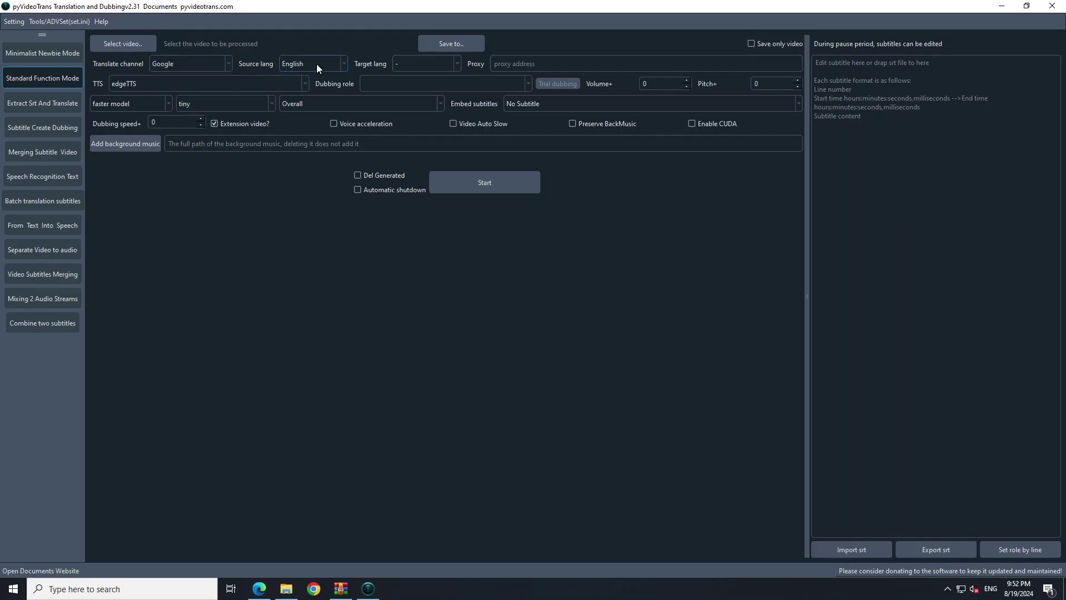
pyautogui.click(455, 65)
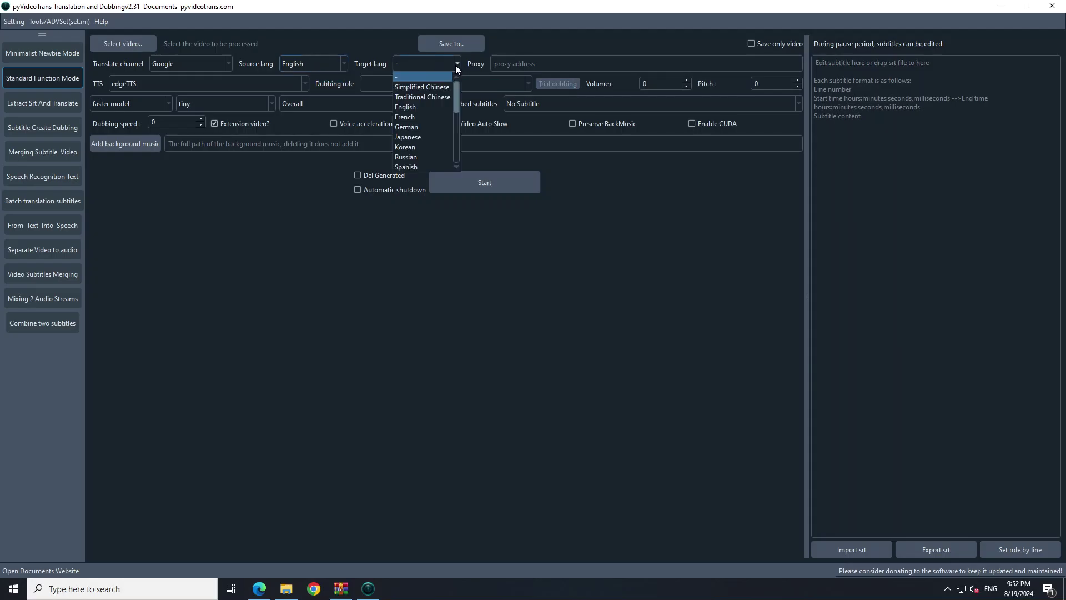
pyautogui.click(392, 279)
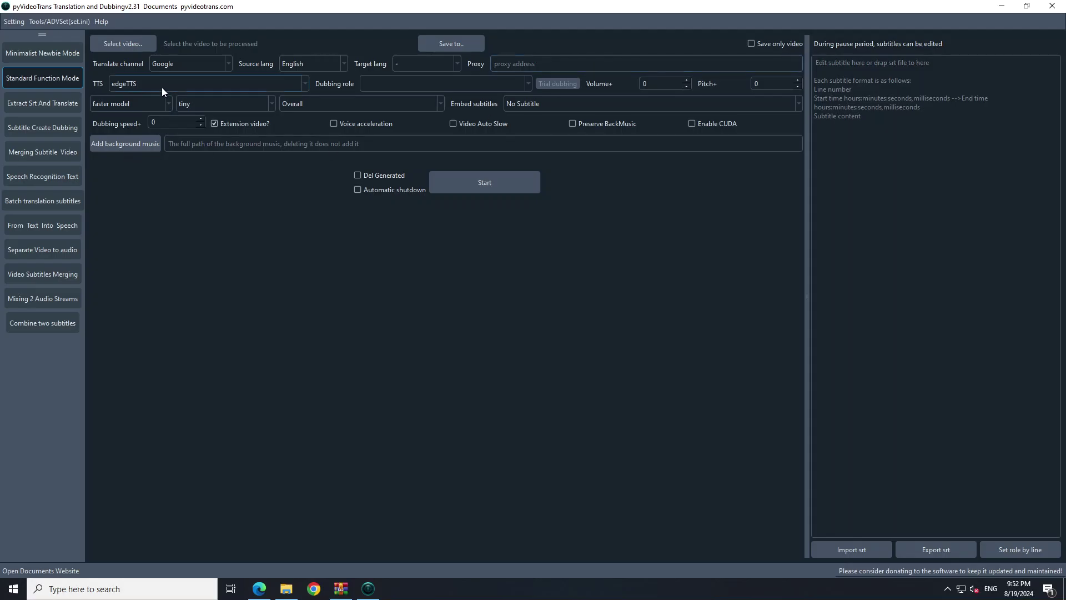
pyautogui.click(202, 86)
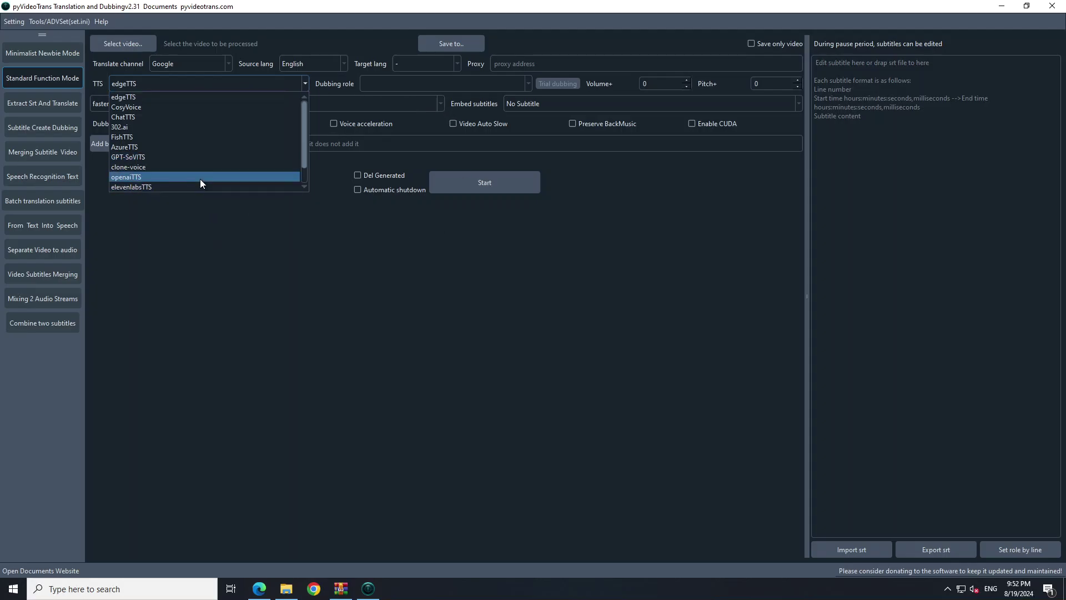
pyautogui.click(272, 211)
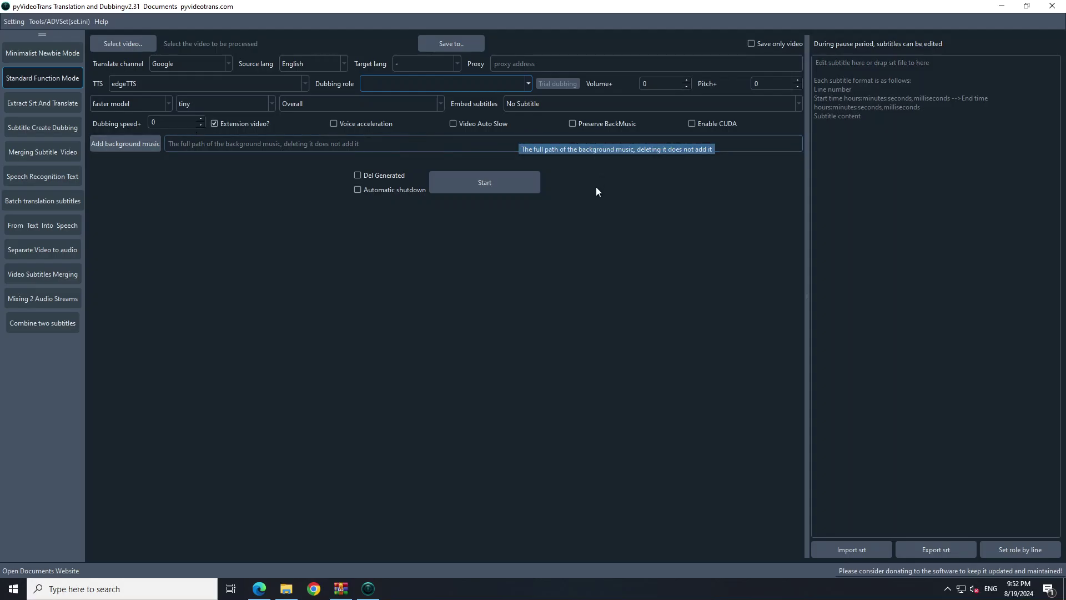
pyautogui.click(692, 124)
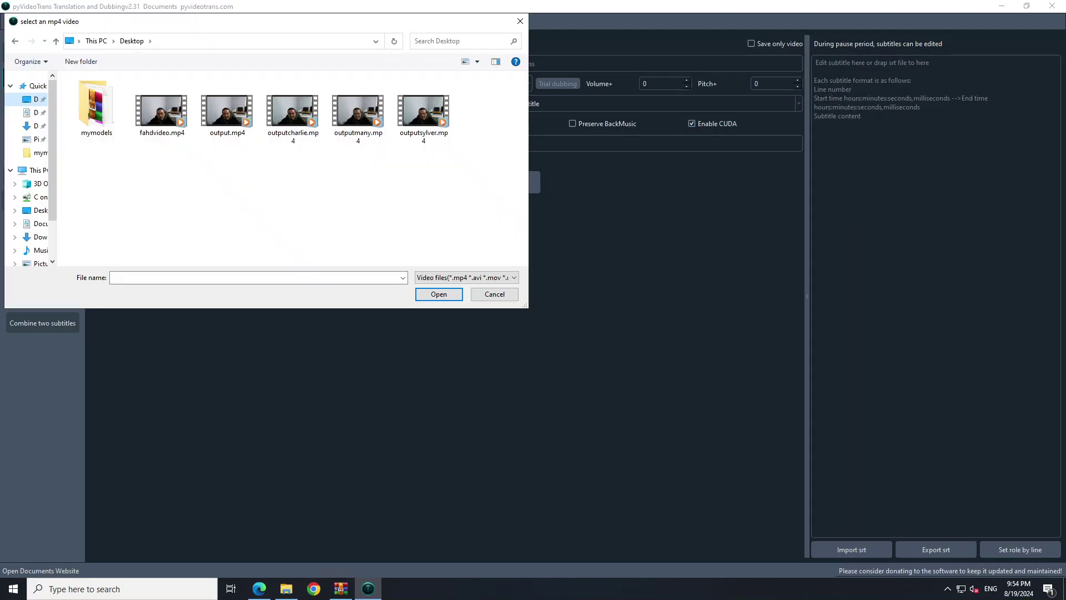
pyautogui.doubleClick(162, 111)
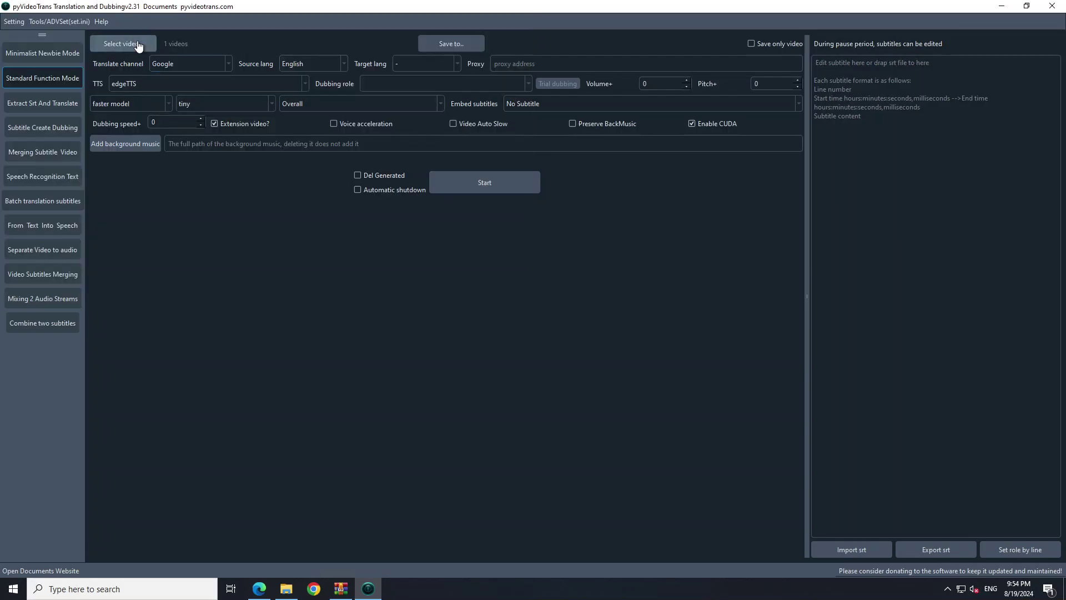
# Choose Thai as the target language for fahdvideo.mp4
pyautogui.click(458, 65)
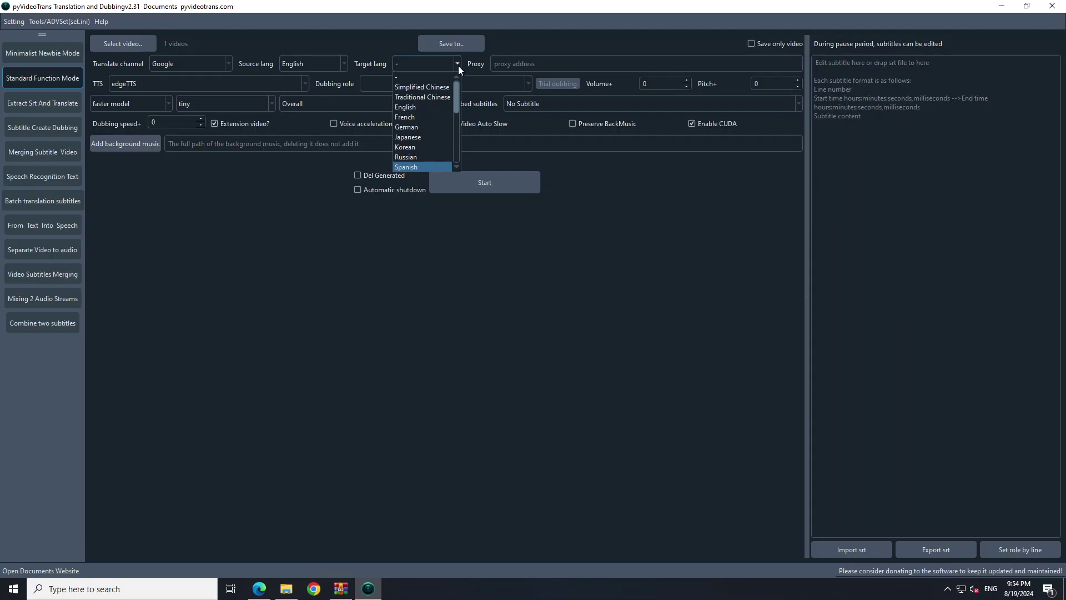
pyautogui.moveTo(455, 109); pyautogui.dragTo(454, 131)
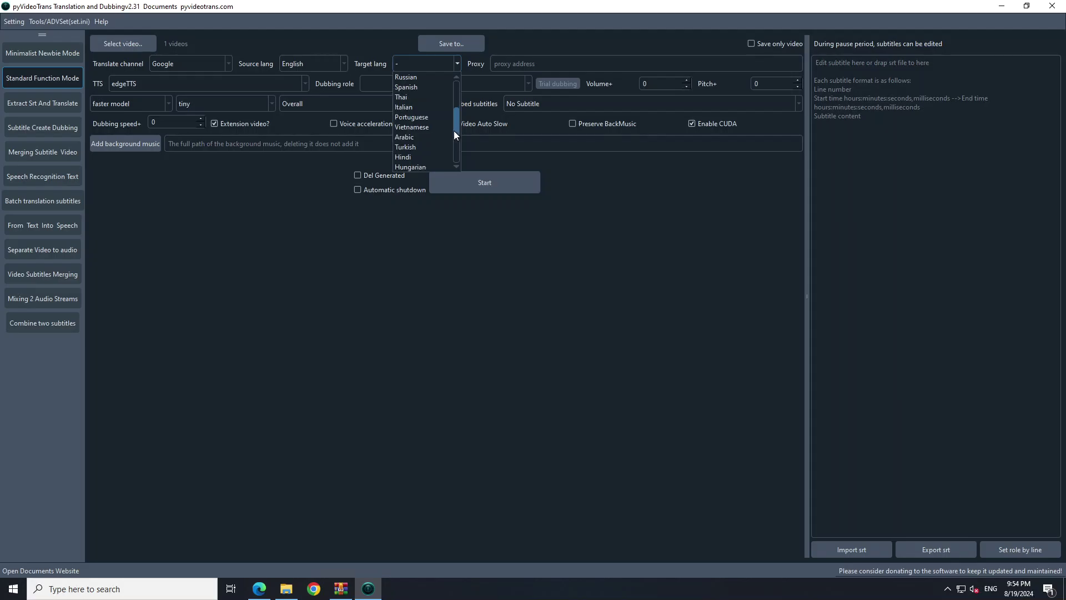
pyautogui.click(416, 96)
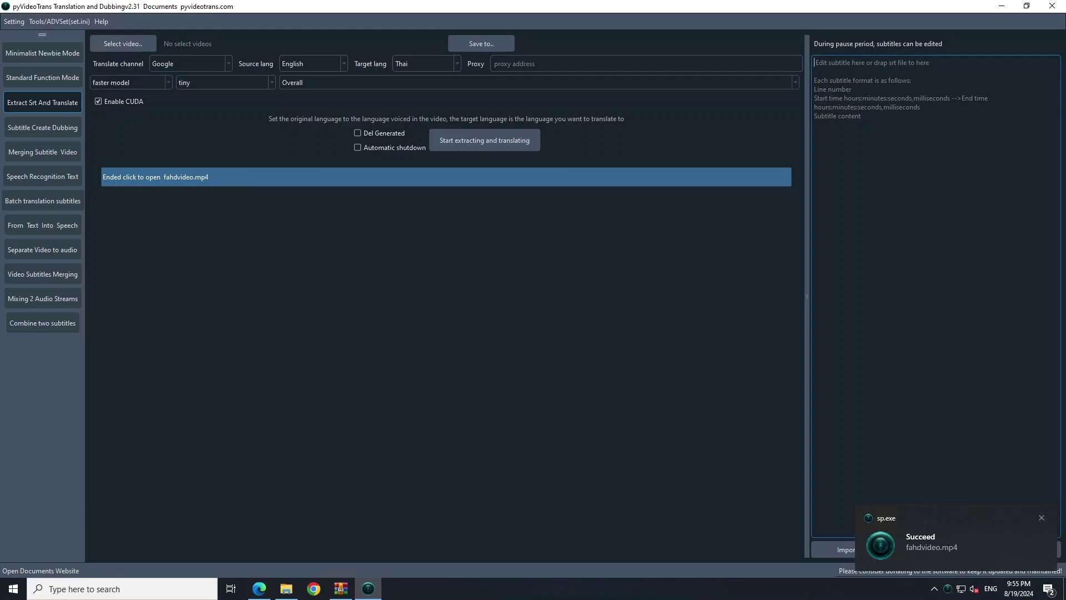
# Open the finished output folder and open fahdvideo-th.srt with another app
pyautogui.click(174, 178)
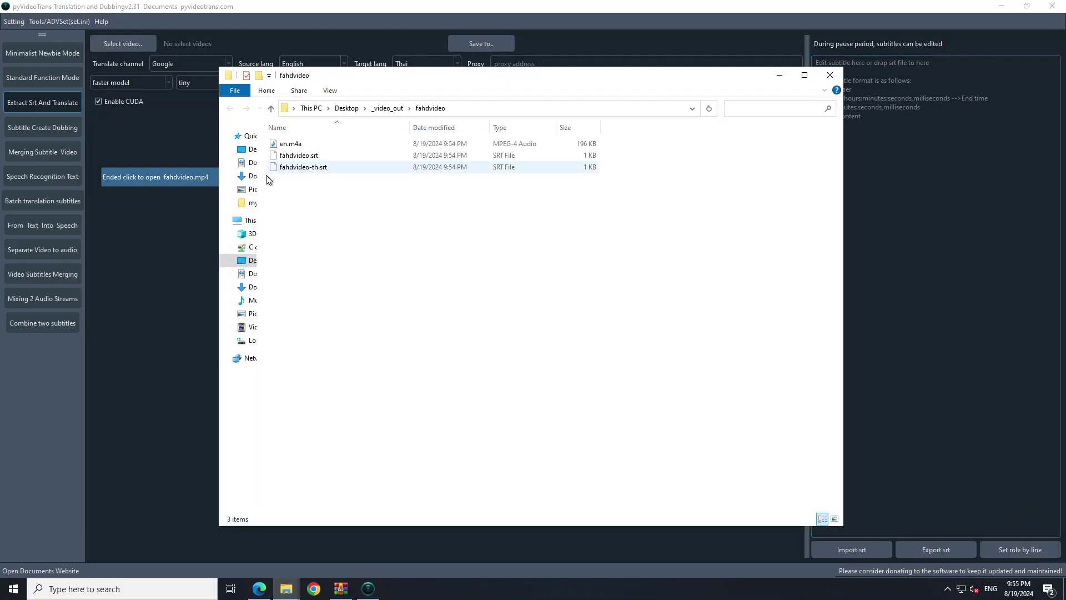
pyautogui.click(303, 144)
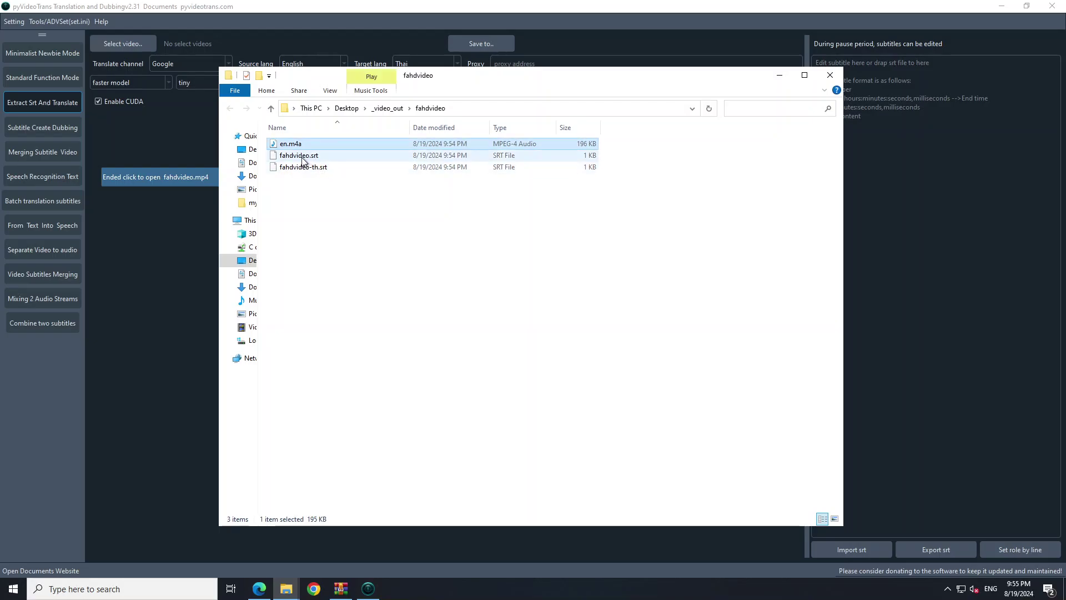
pyautogui.click(304, 167)
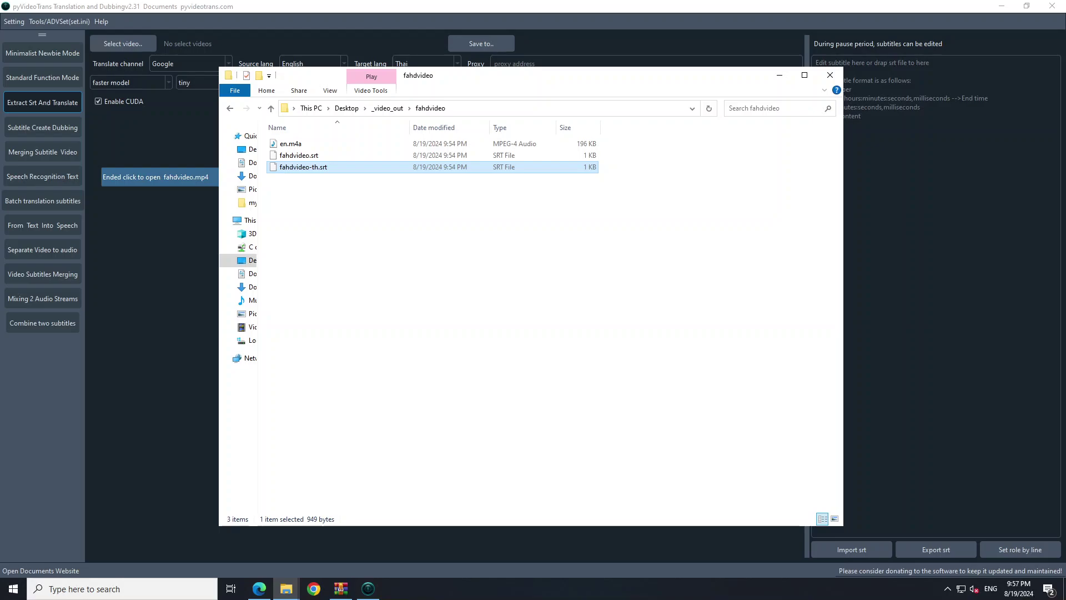
pyautogui.rightClick(317, 168)
pyautogui.click(333, 177)
pyautogui.doubleClick(488, 195)
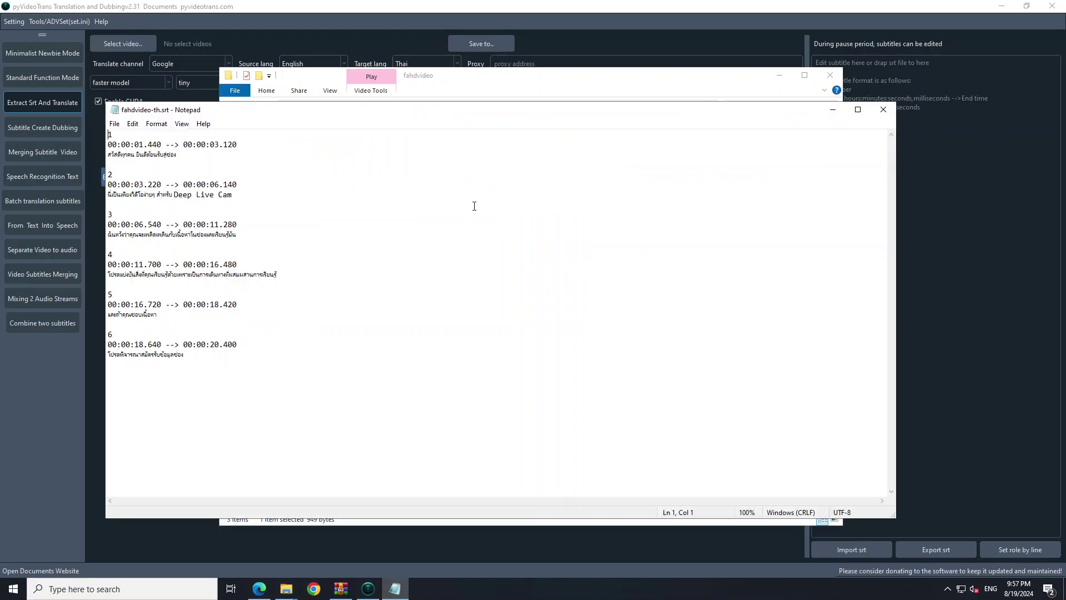
pyautogui.moveTo(180, 156); pyautogui.dragTo(107, 156)
pyautogui.moveTo(250, 195); pyautogui.dragTo(107, 195)
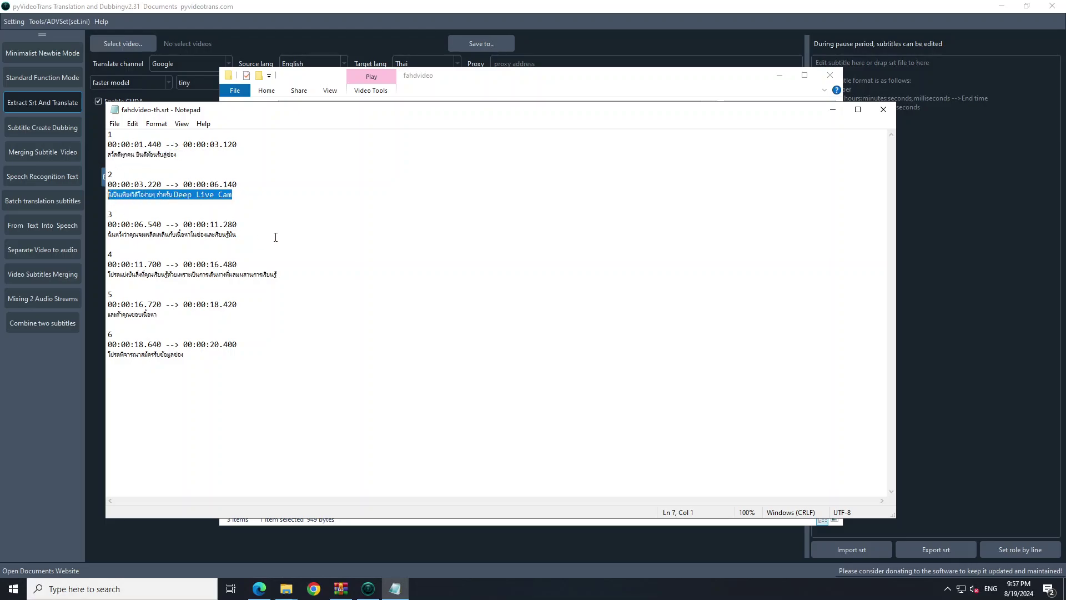
pyautogui.moveTo(250, 234); pyautogui.dragTo(97, 232)
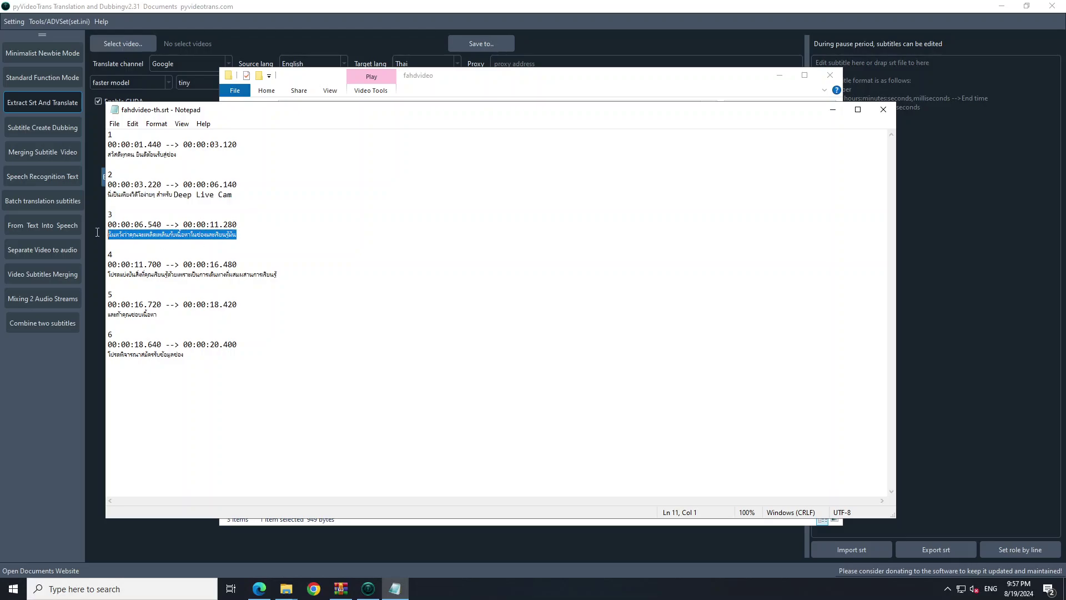
pyautogui.moveTo(277, 274); pyautogui.dragTo(203, 274)
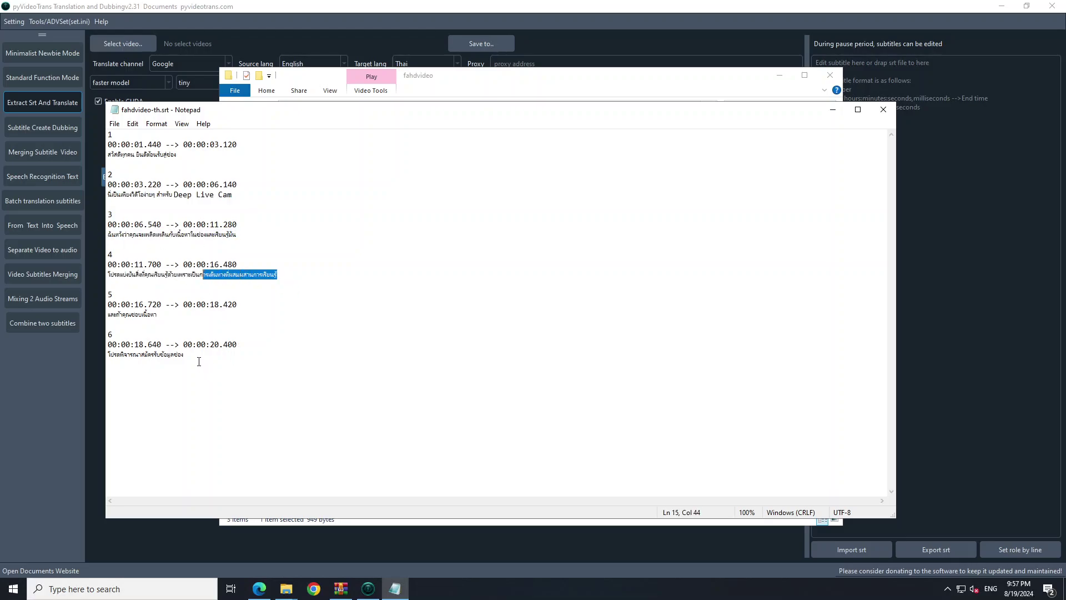
pyautogui.click(877, 111)
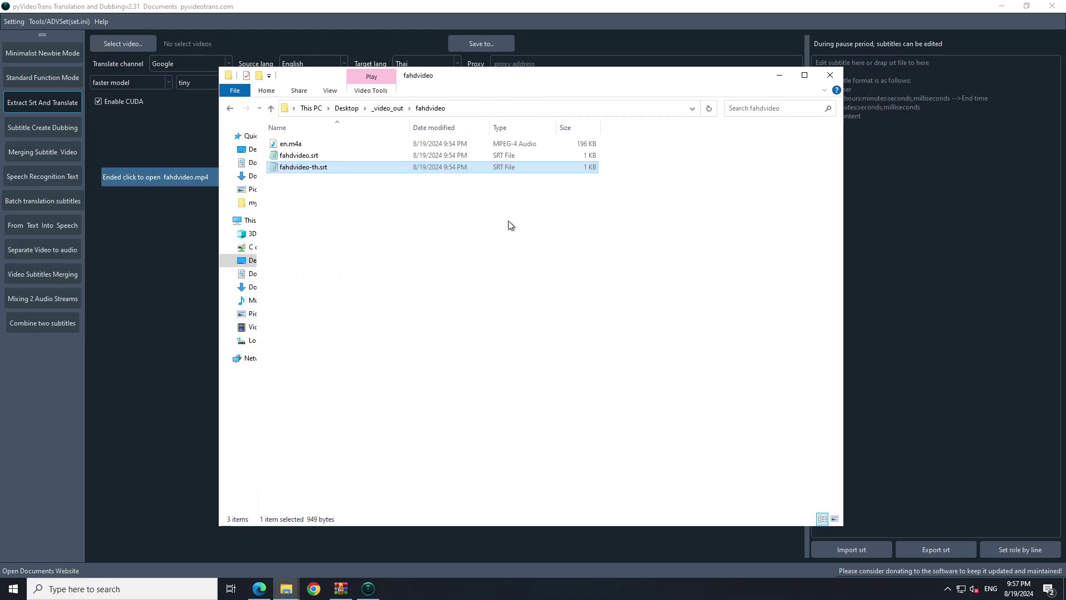
pyautogui.click(289, 145)
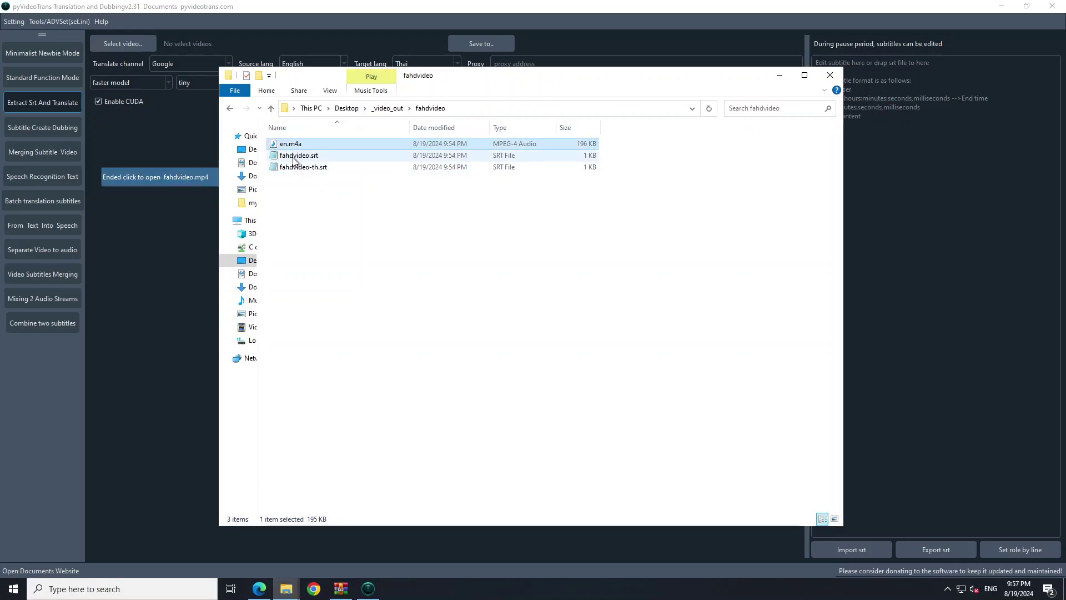
pyautogui.click(293, 157)
pyautogui.rightClick(294, 160)
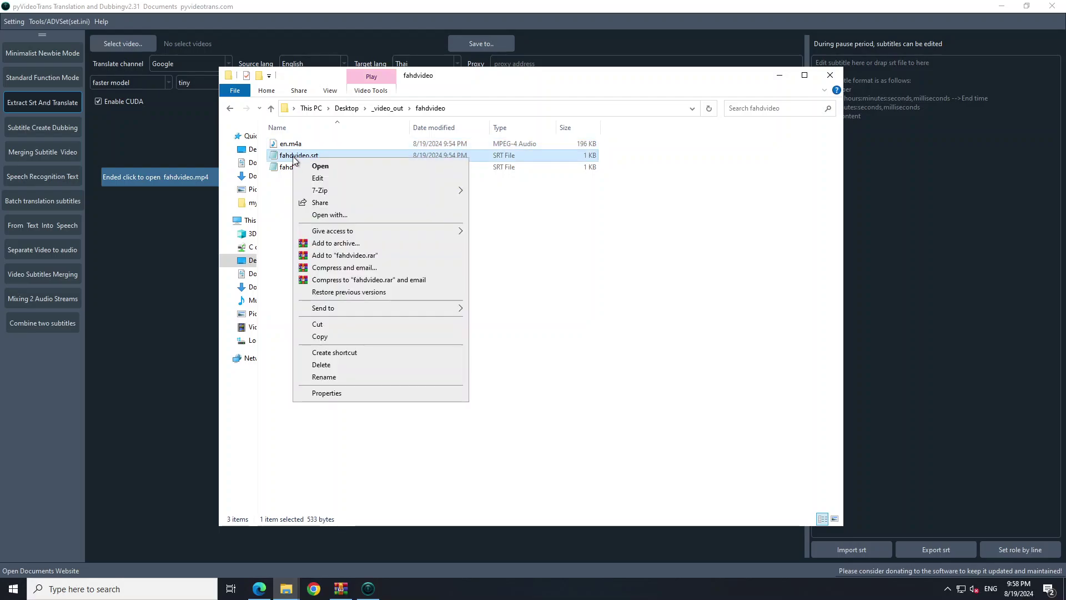
pyautogui.click(315, 215)
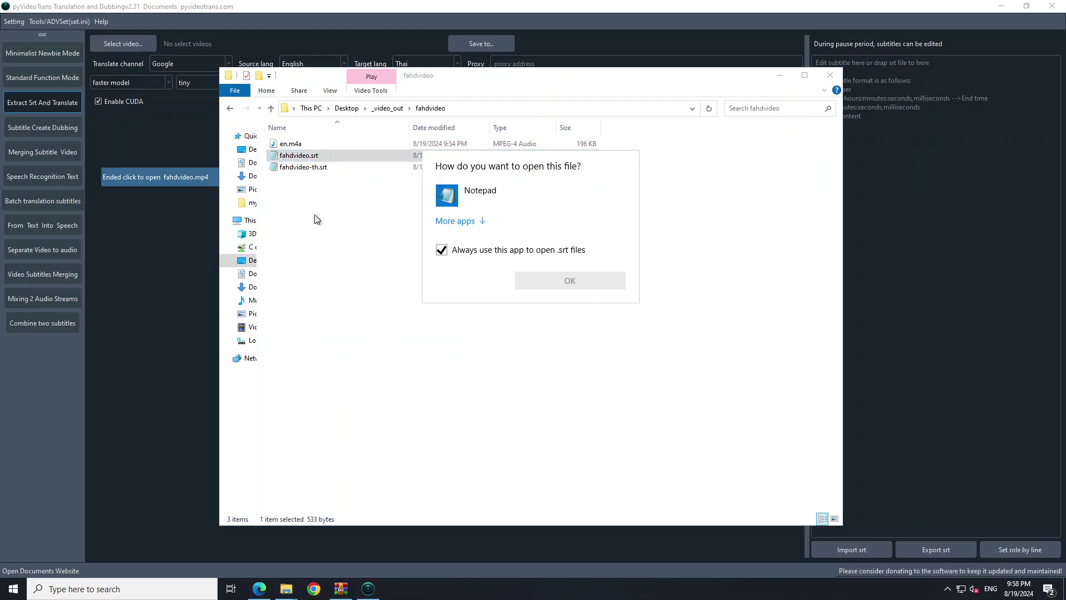
pyautogui.click(535, 279)
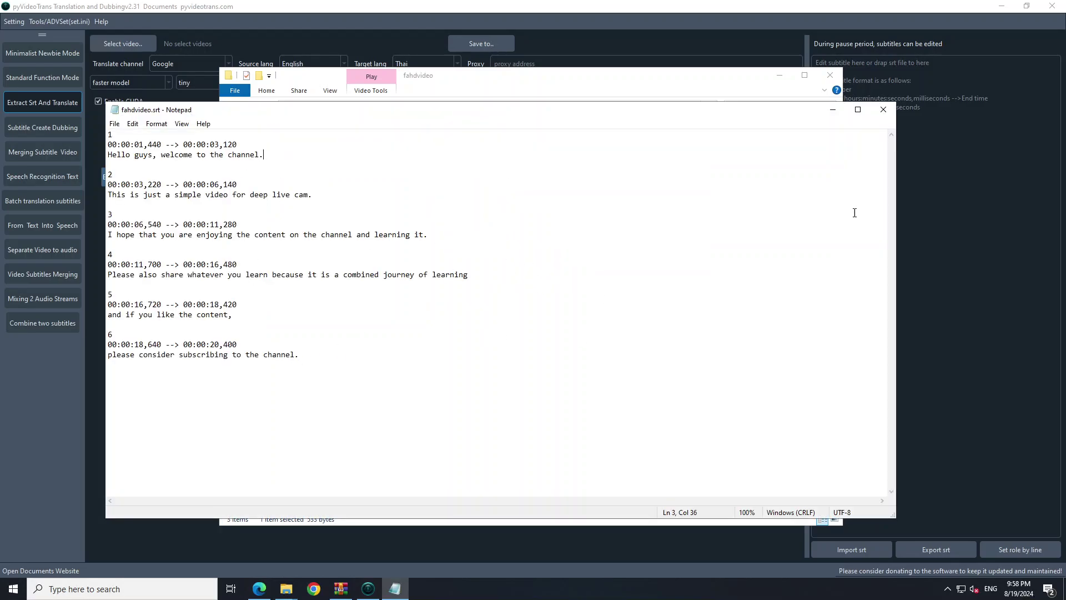
pyautogui.click(883, 110)
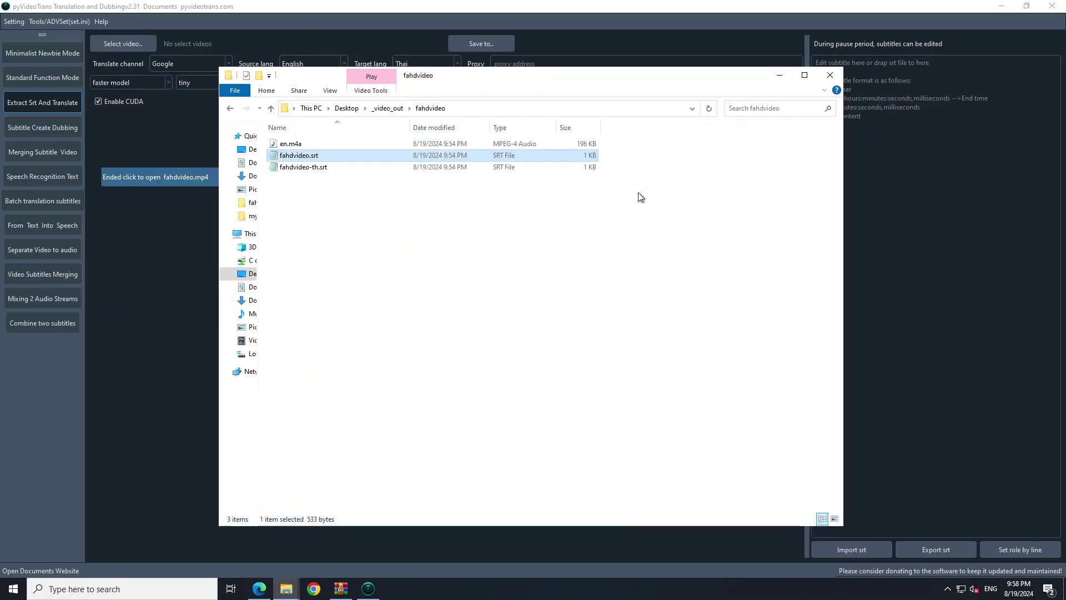
# Try playing en.m4a, then dismiss the Media Player error and close the player
pyautogui.click(325, 167)
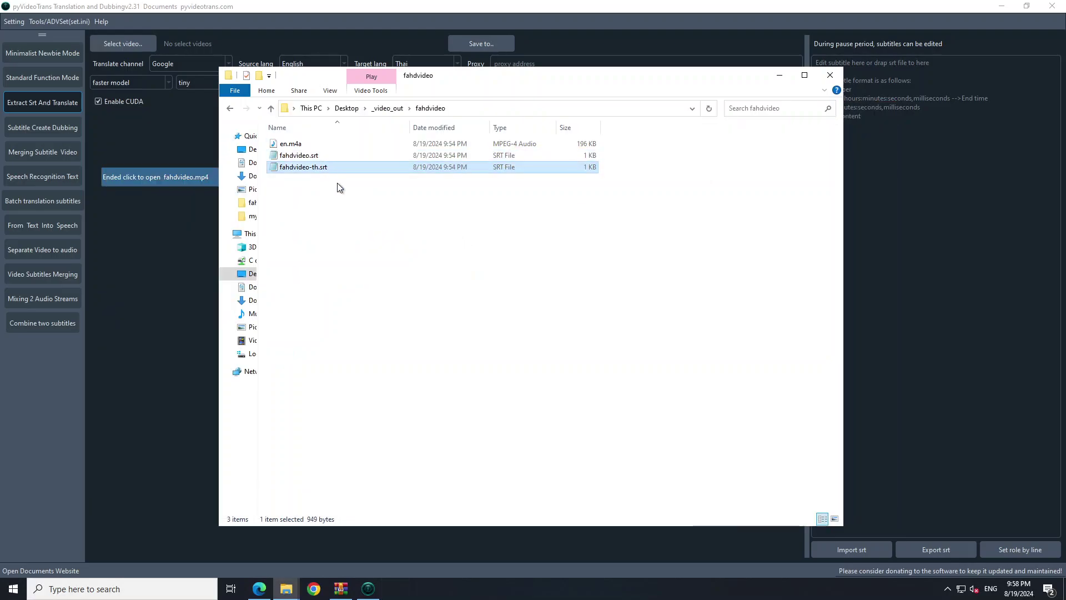
pyautogui.rightClick(292, 142)
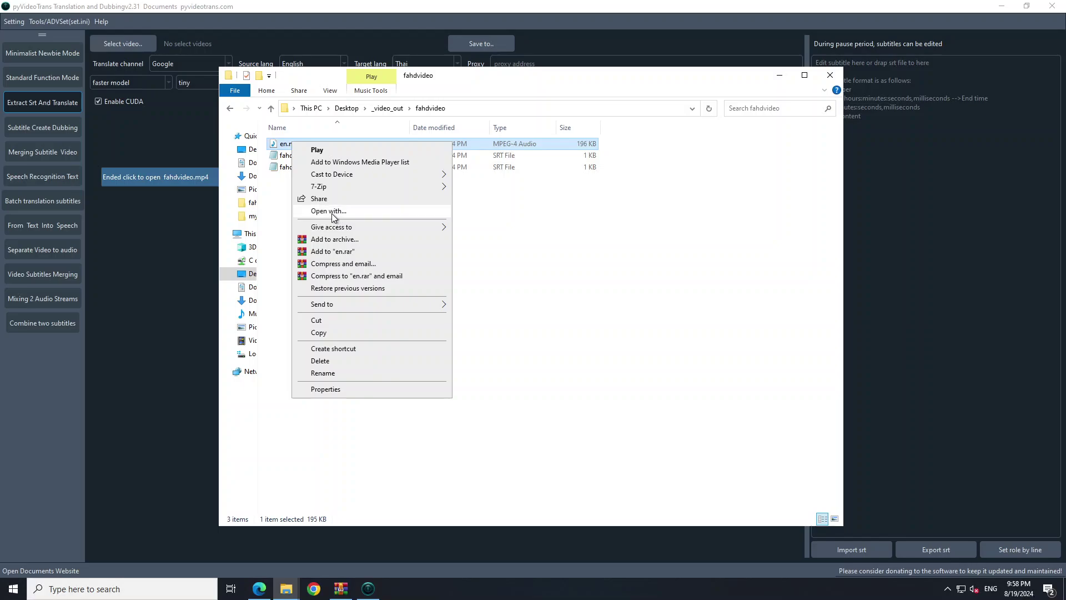
pyautogui.click(320, 151)
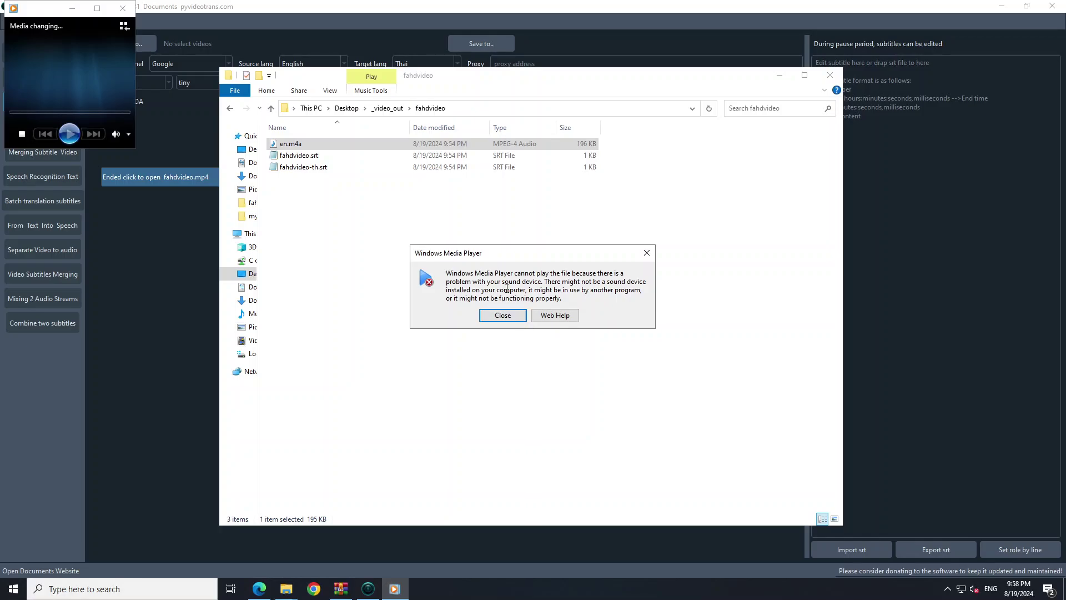
pyautogui.click(503, 315)
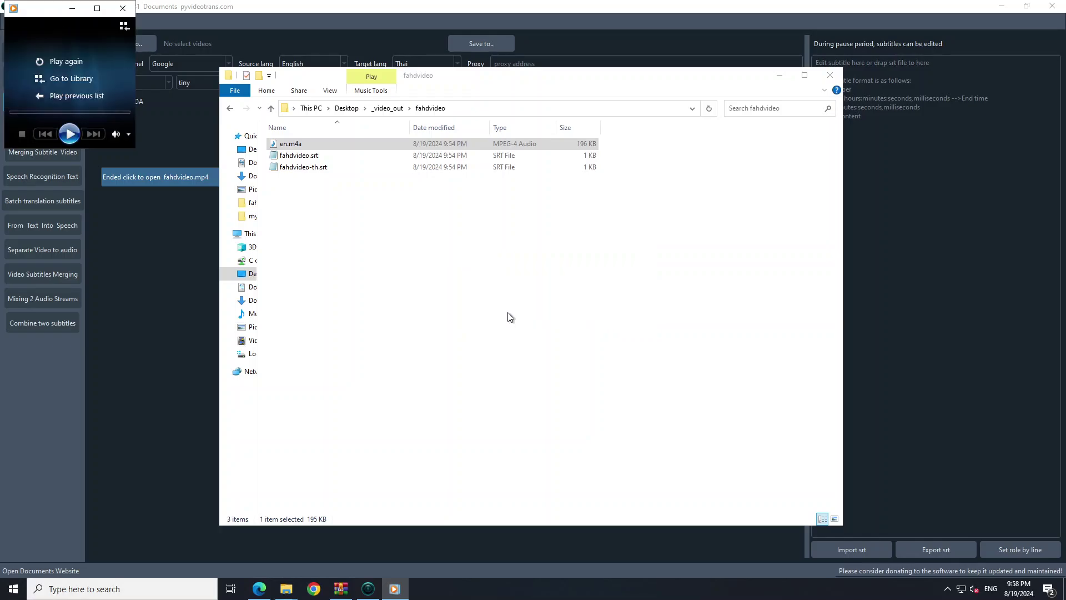
pyautogui.click(123, 8)
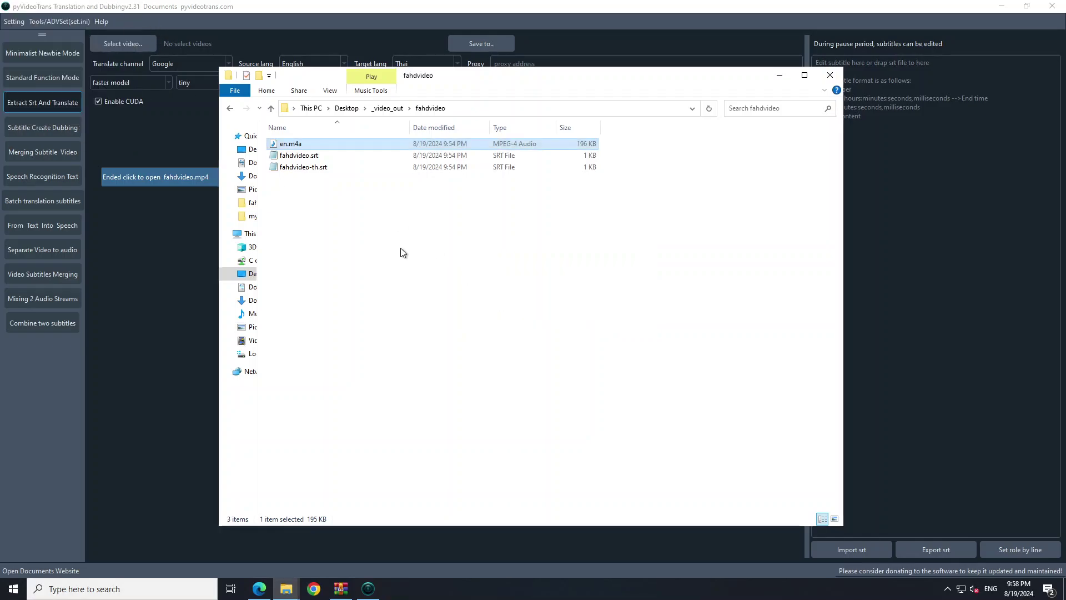
# Go up to _video_out, close File Explorer, and return to pyVideoTrans's Subtitle Create Dubbing mode
pyautogui.click(408, 260)
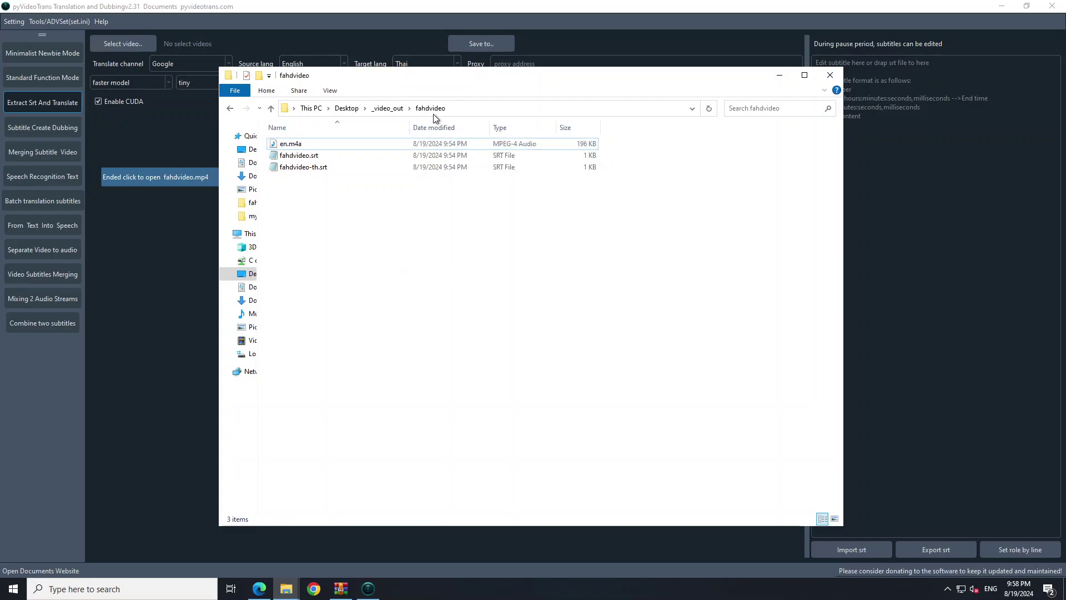
pyautogui.click(387, 109)
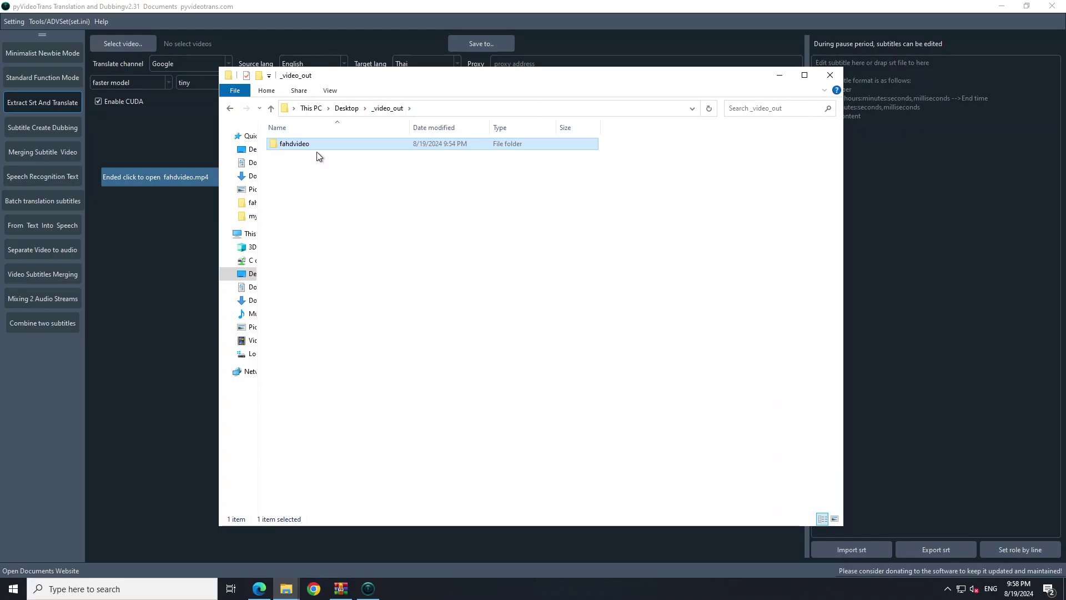
pyautogui.click(830, 75)
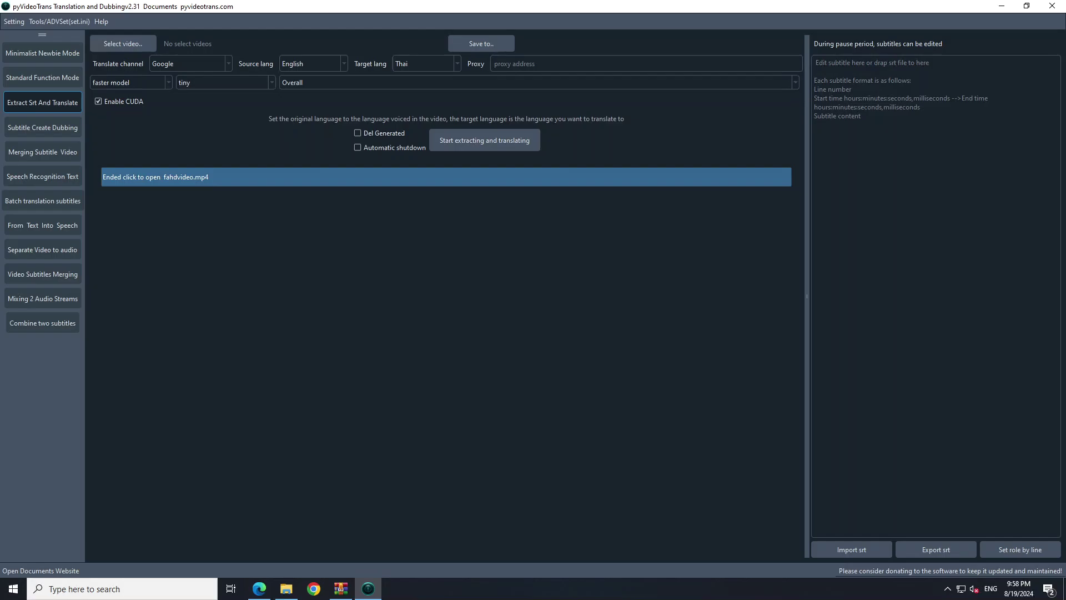
pyautogui.click(49, 129)
# Browse the toolbox's text-to-speech, audio separation, audio mixing and merge-subtitles tools
pyautogui.click(44, 176)
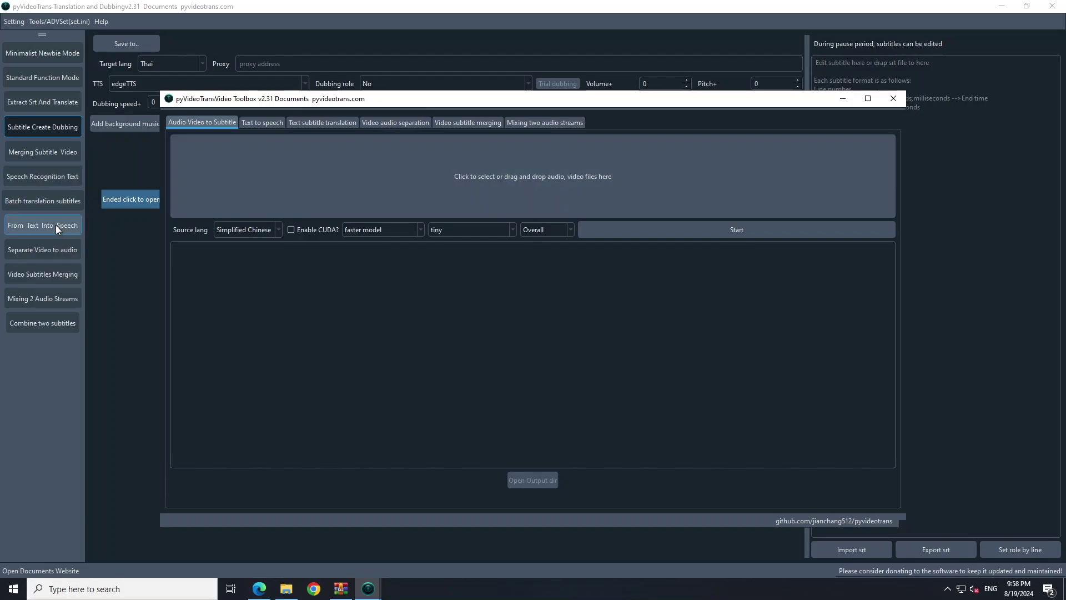
pyautogui.click(58, 227)
pyautogui.click(49, 254)
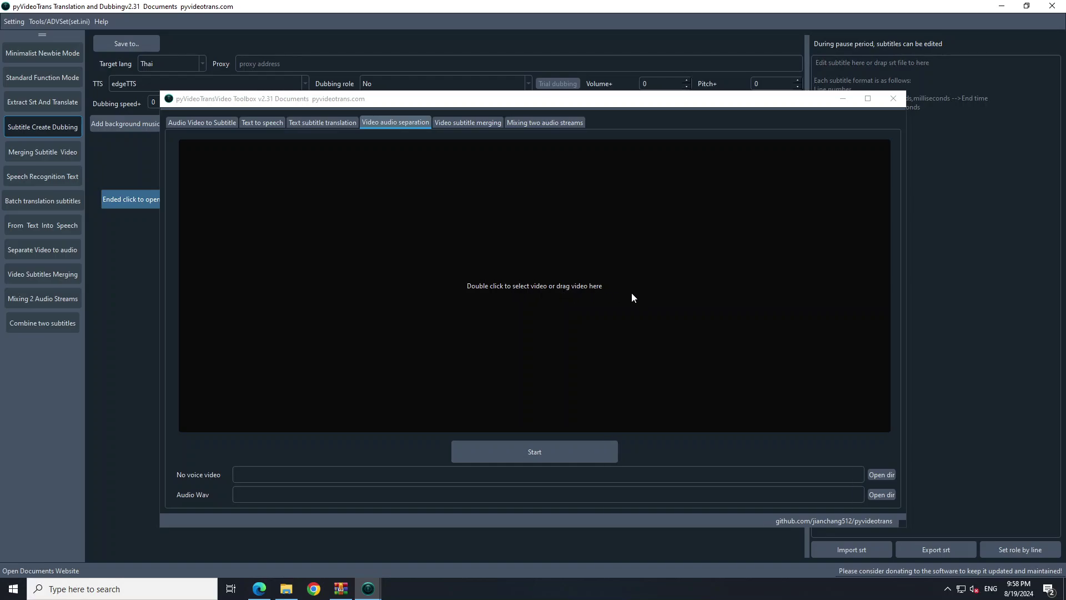
pyautogui.click(38, 304)
pyautogui.click(47, 326)
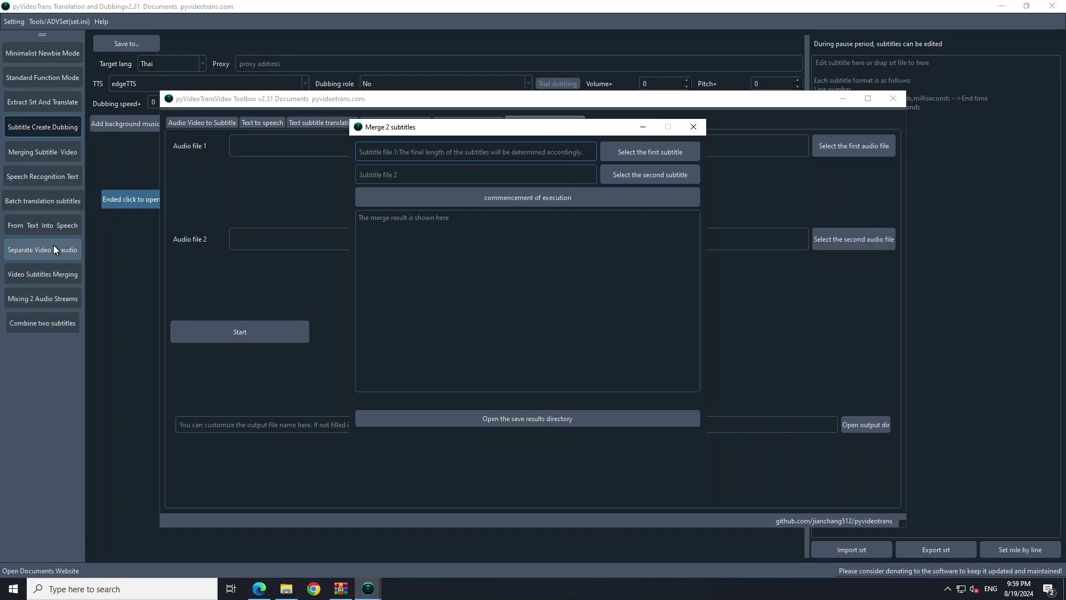
# Close the Merge 2 subtitles tool and switch to Minimalist Newbie Mode
pyautogui.click(47, 107)
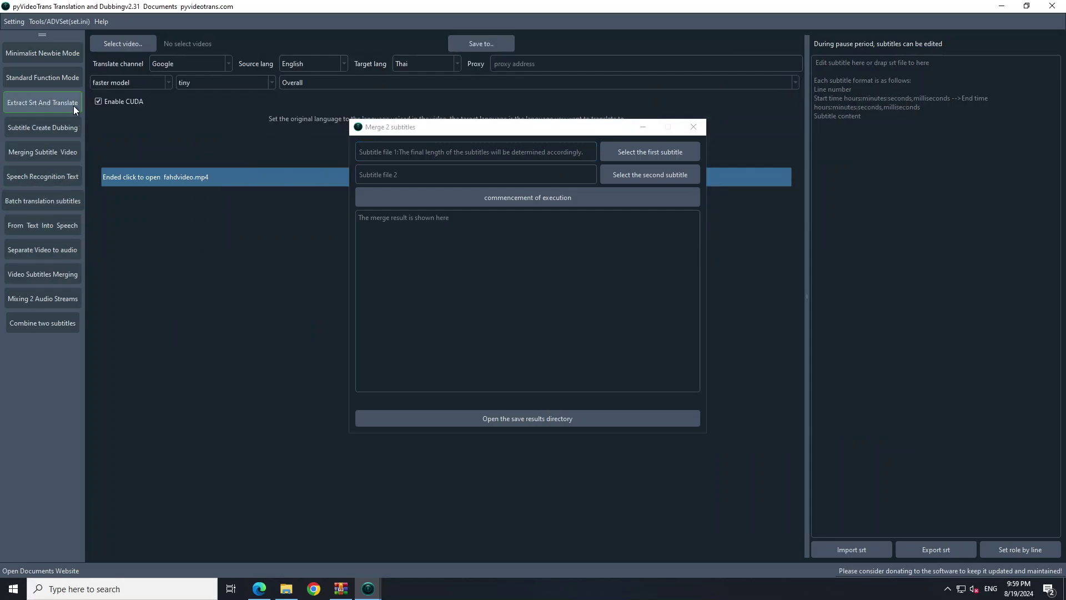
pyautogui.click(692, 127)
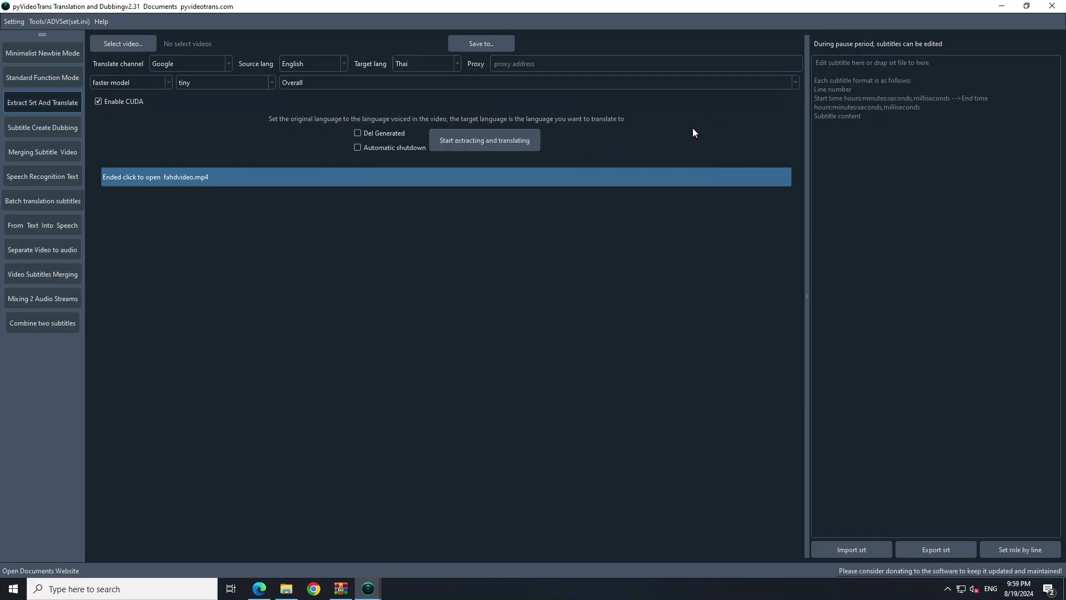
pyautogui.click(28, 79)
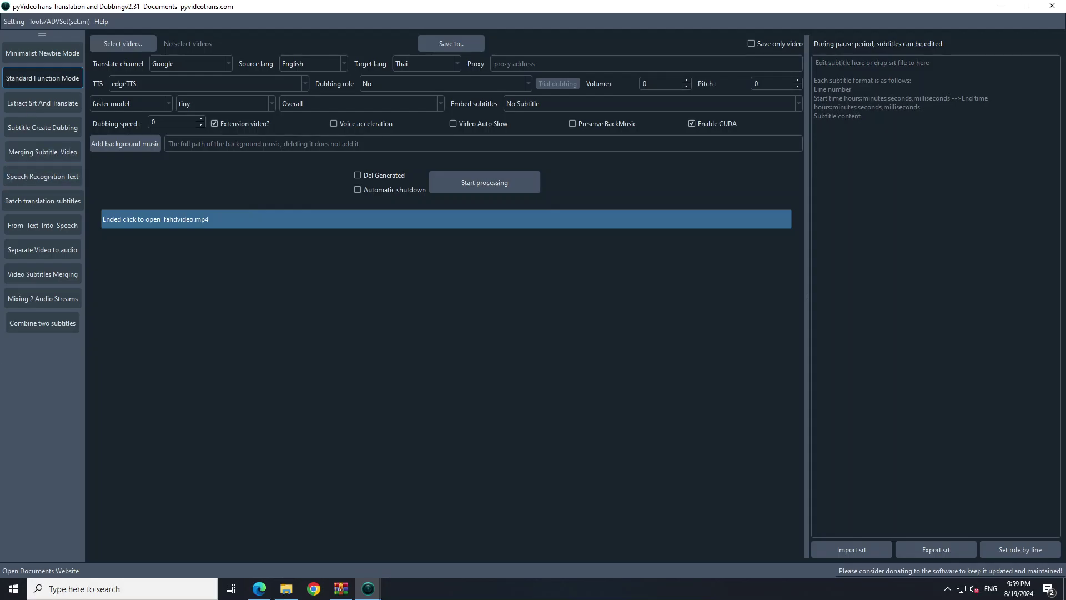
pyautogui.click(42, 53)
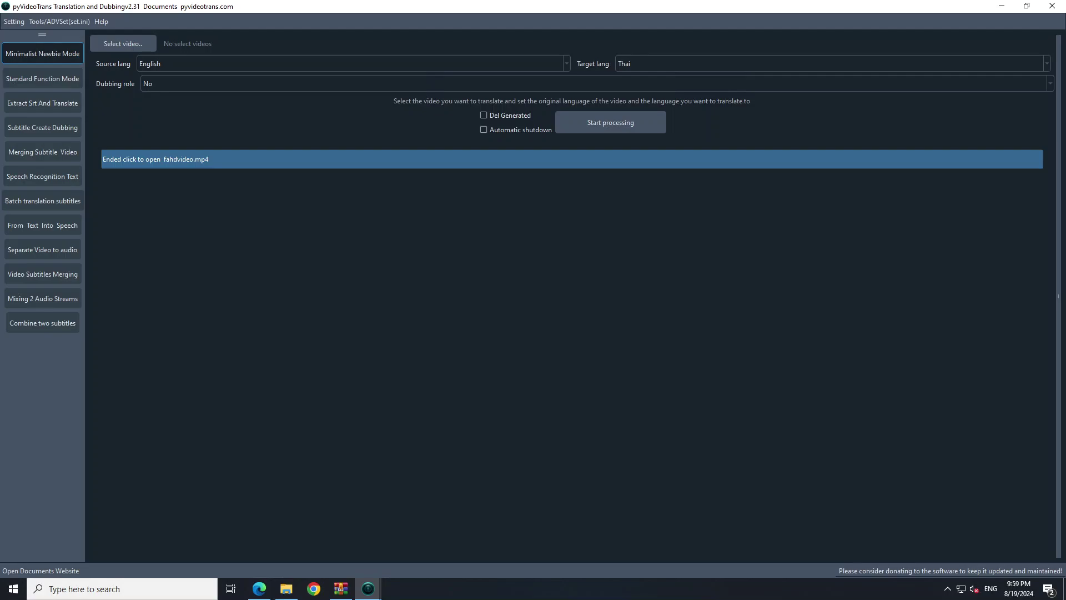
# Load output.mp4, target Spanish, and pick the es-CL-LorenzoNeural dubbing voice
pyautogui.click(125, 42)
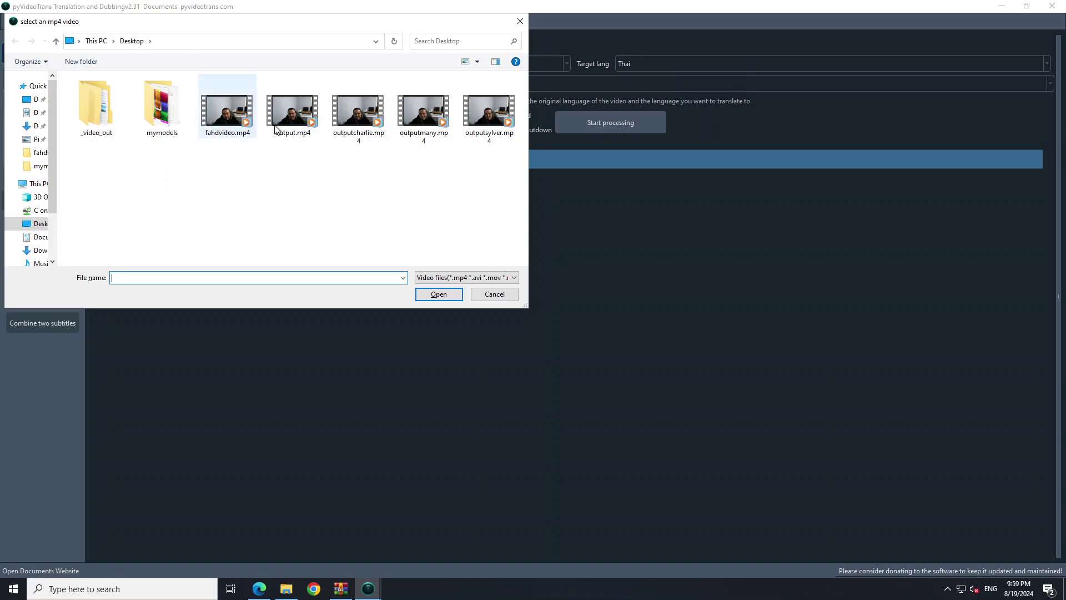
pyautogui.doubleClick(290, 114)
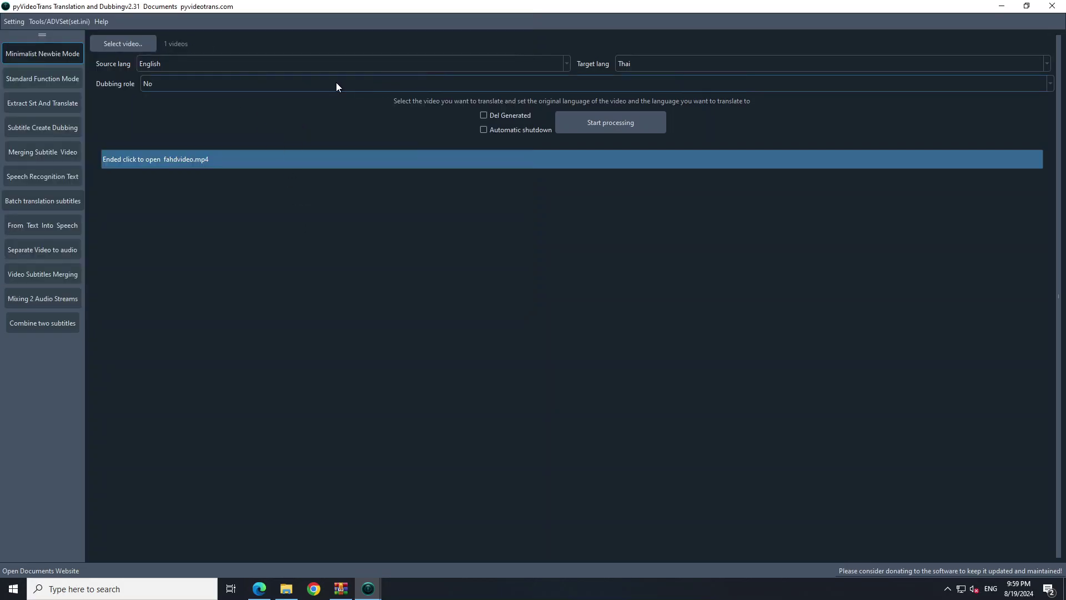
pyautogui.click(675, 67)
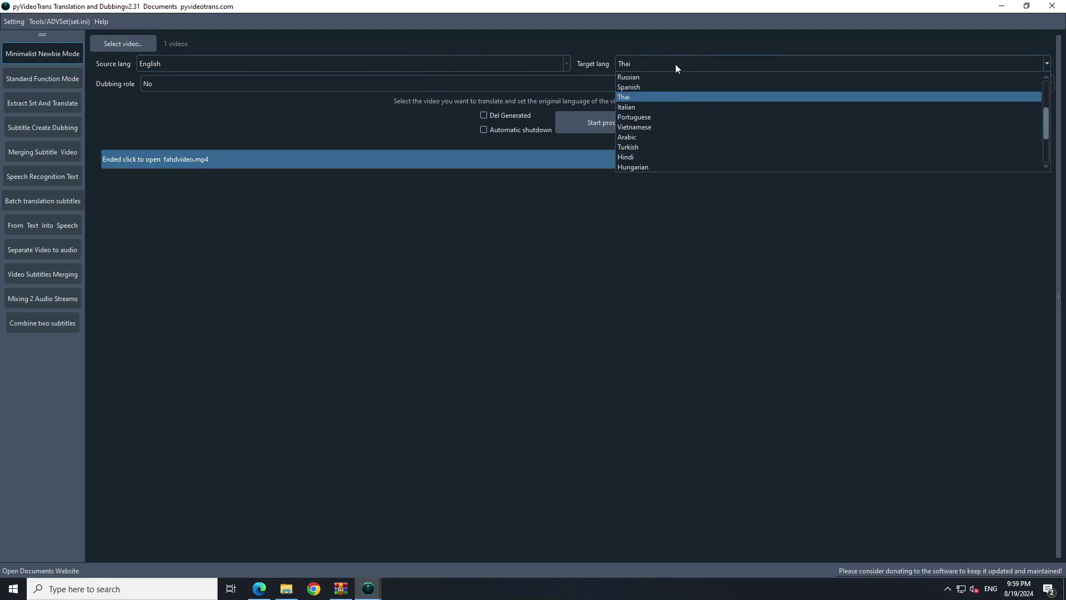
pyautogui.click(648, 86)
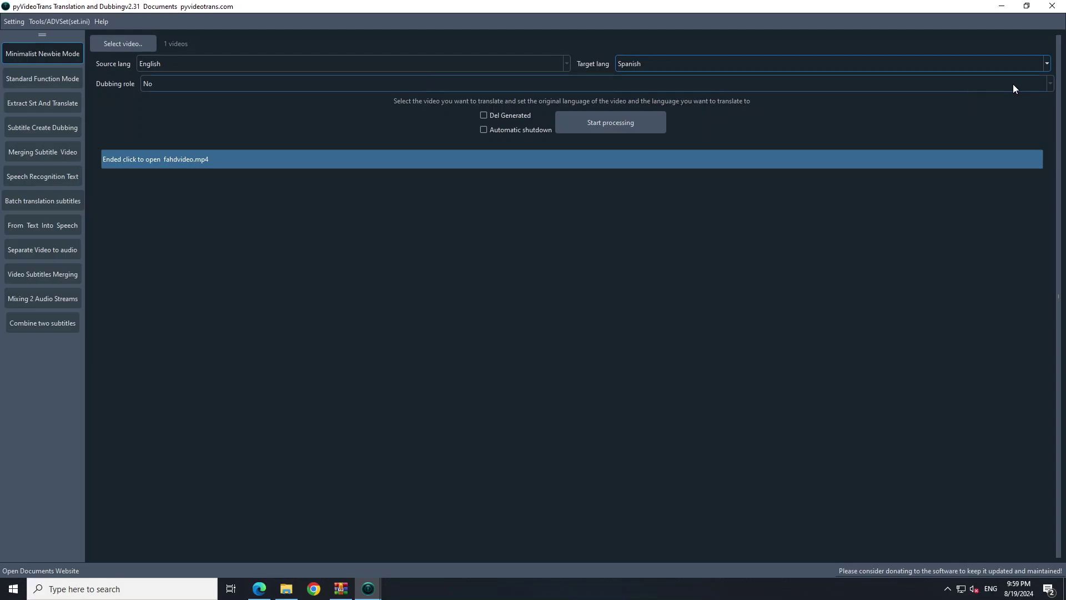
pyautogui.click(1050, 86)
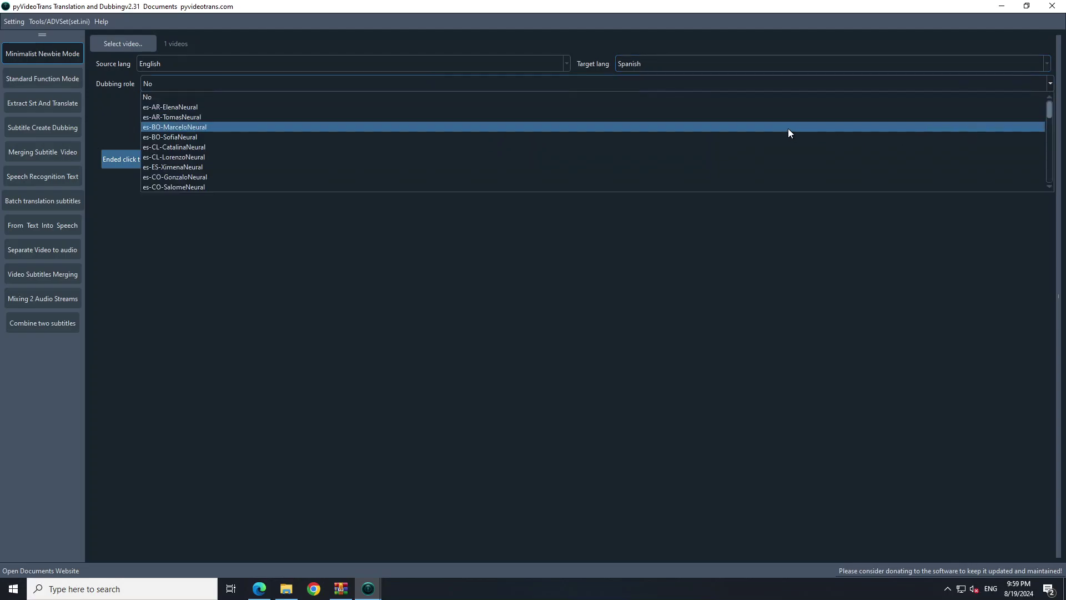
pyautogui.click(598, 156)
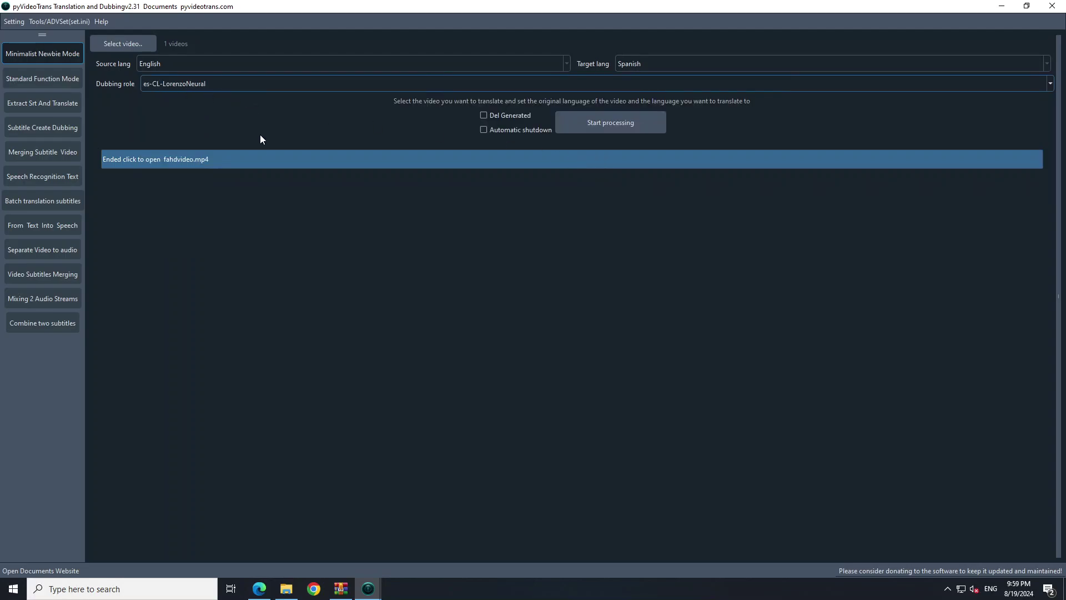
# Start the Spanish dubbing run, then check the generated es.m4a and en.m4a audio files
pyautogui.click(597, 126)
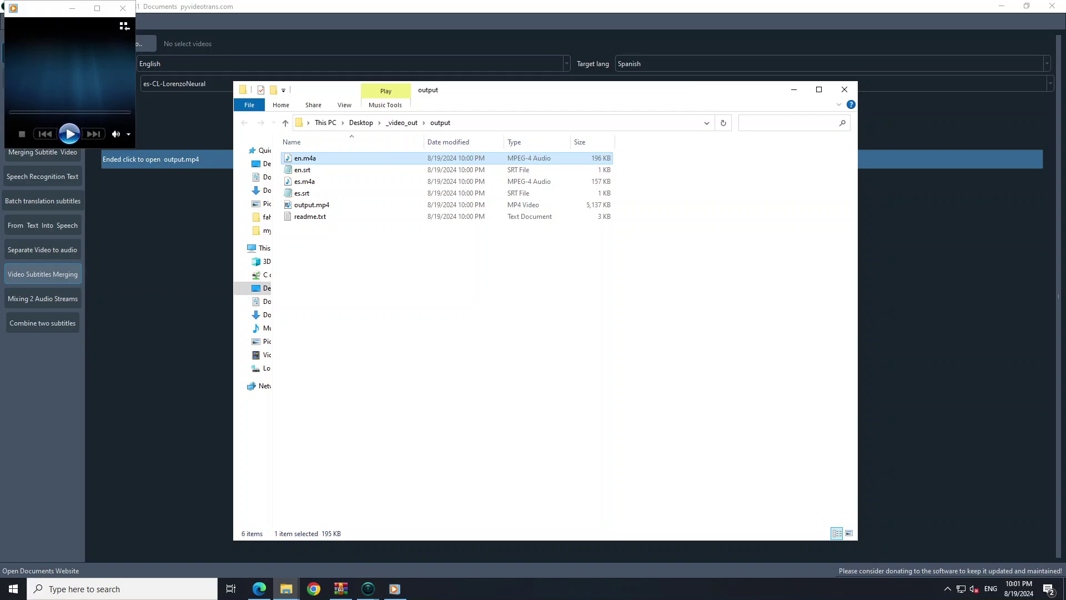
pyautogui.click(328, 180)
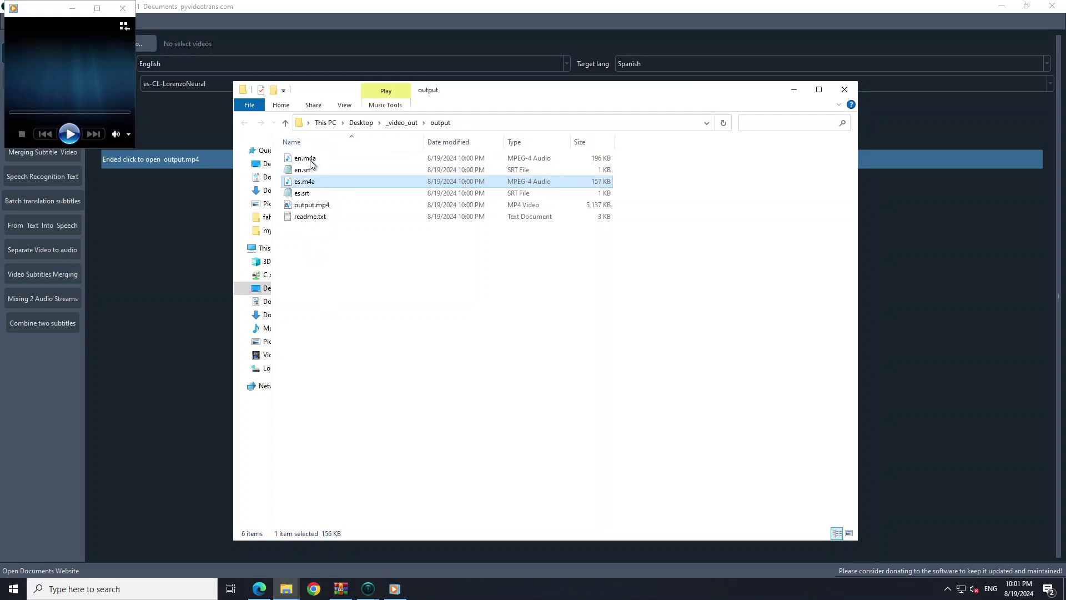
pyautogui.click(314, 158)
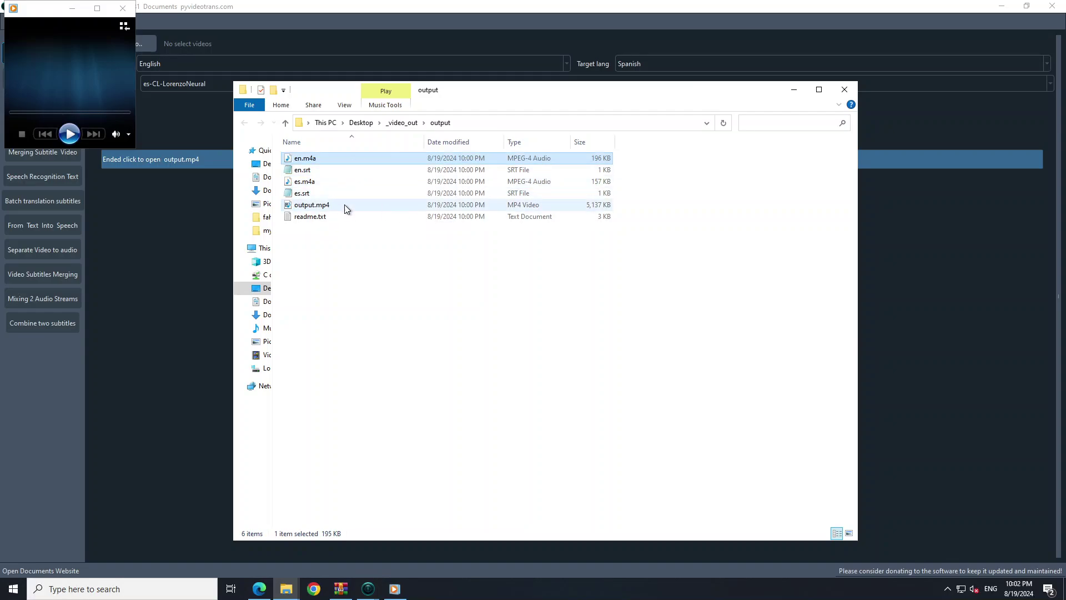
# Review the Spanish subtitles in es.srt using Notepad, close it, and minimize the output folder
pyautogui.rightClick(321, 194)
pyautogui.click(319, 204)
pyautogui.moveTo(260, 155); pyautogui.dragTo(132, 154)
pyautogui.moveTo(270, 194); pyautogui.dragTo(178, 194)
pyautogui.moveTo(258, 249); pyautogui.dragTo(258, 274)
pyautogui.click(883, 110)
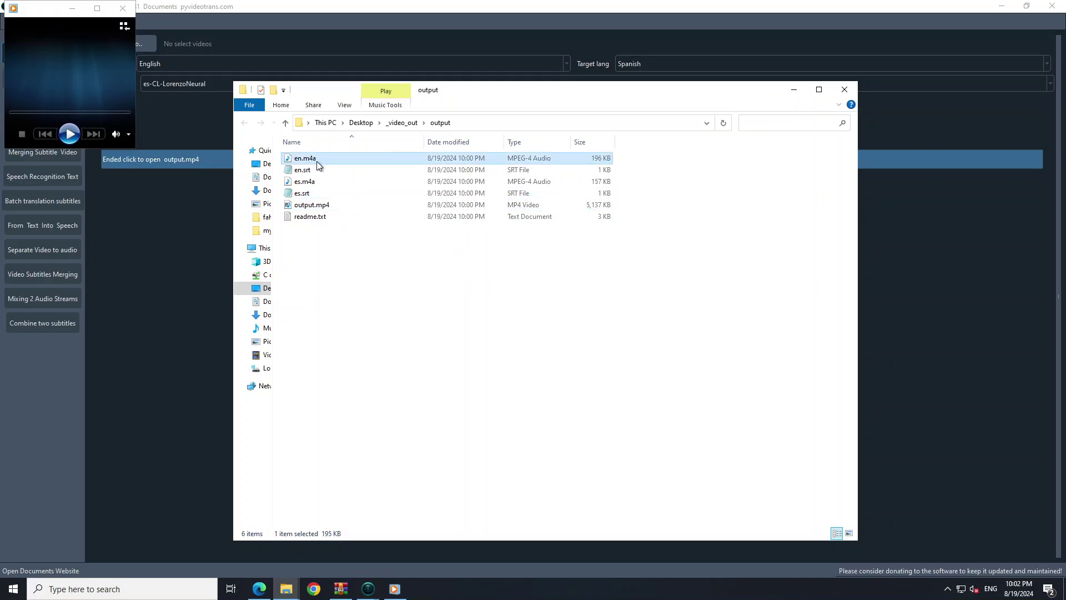
pyautogui.click(309, 184)
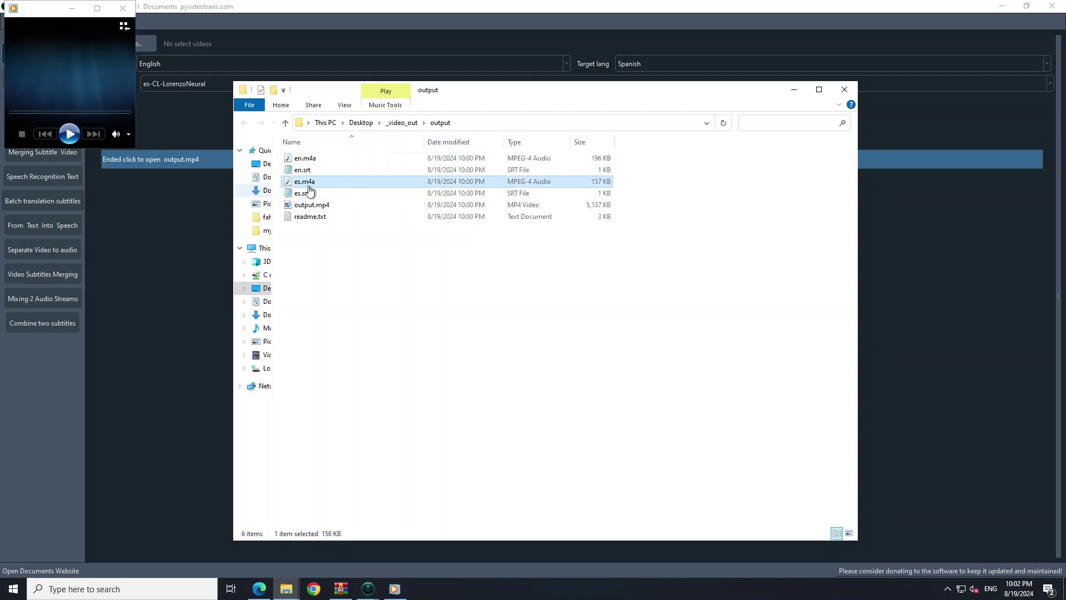
pyautogui.click(794, 90)
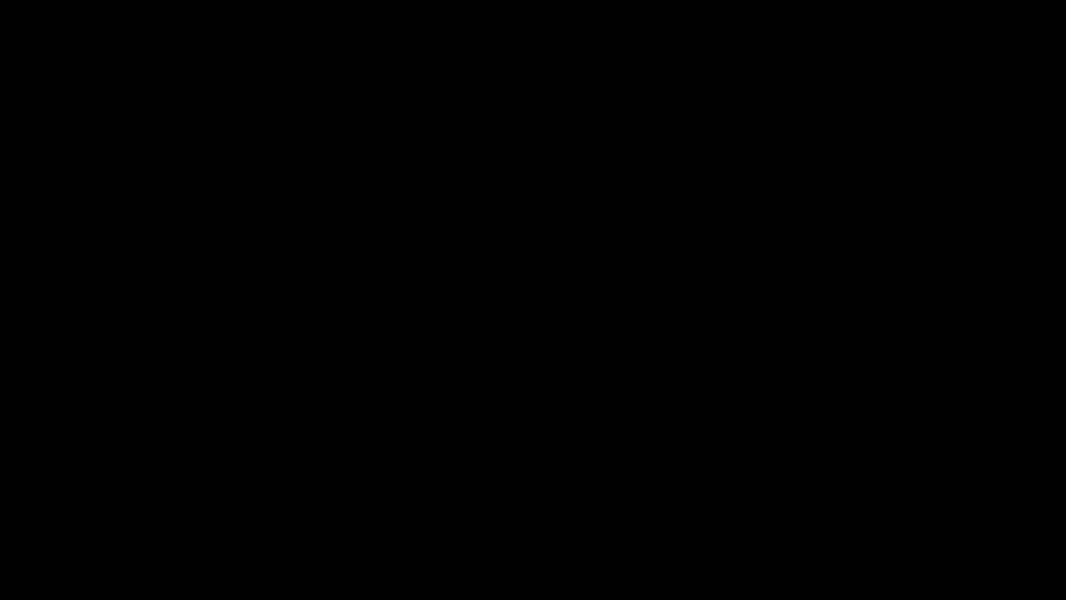